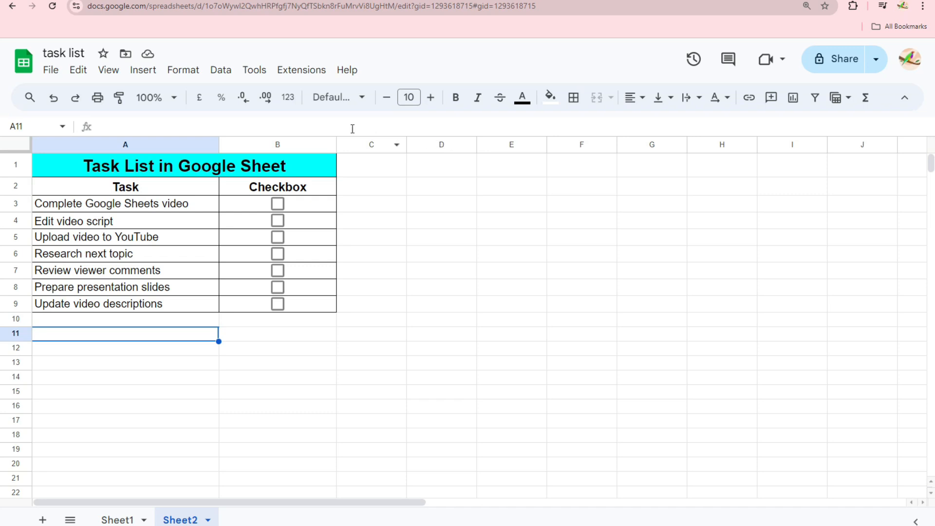
Examine the finished example task list: its title, task entries and checkbox column.
left_click(134, 168)
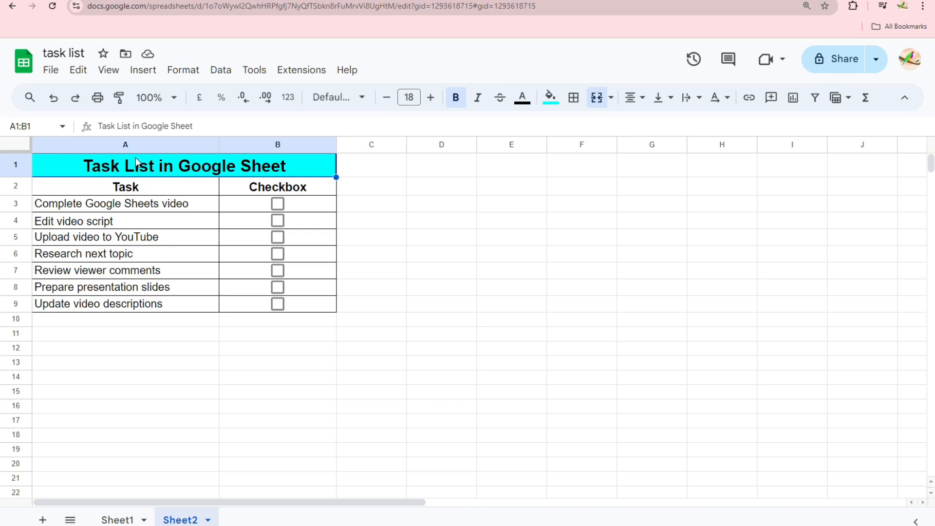
left_click(139, 191)
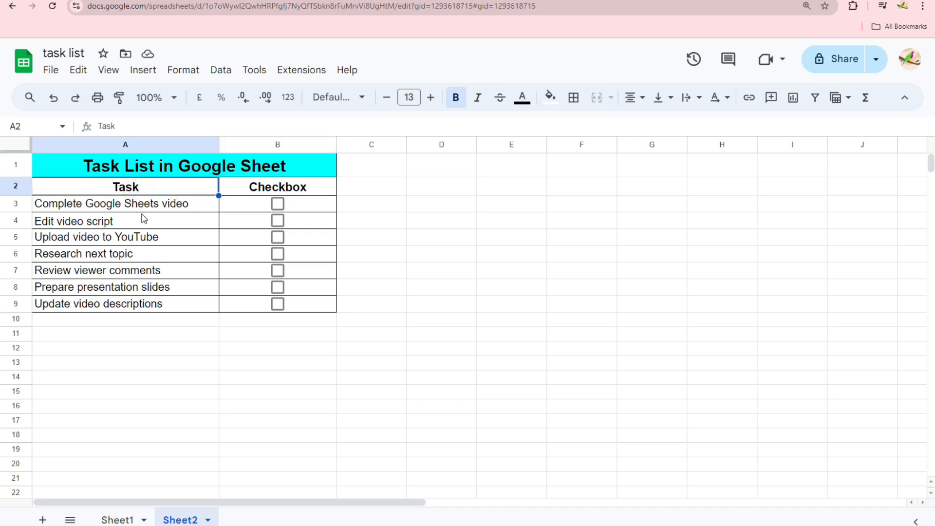
left_click(143, 206)
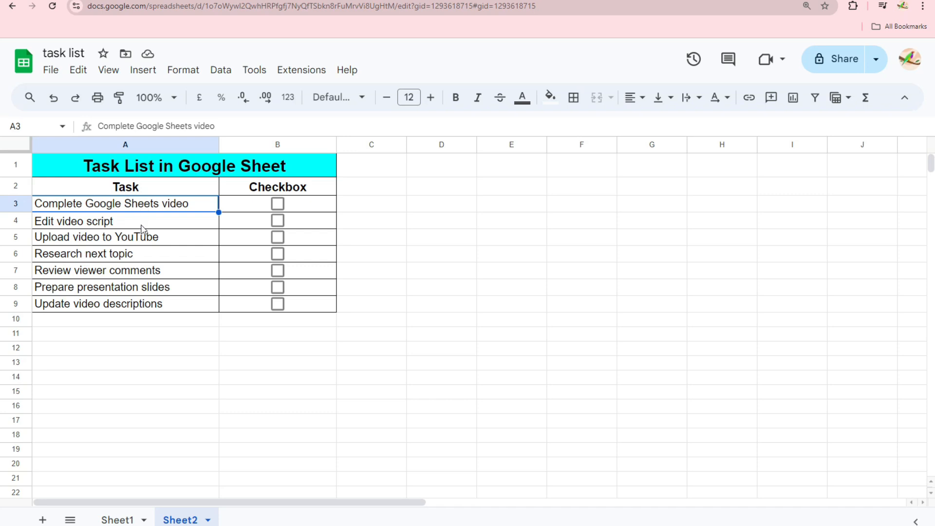
left_click(144, 225)
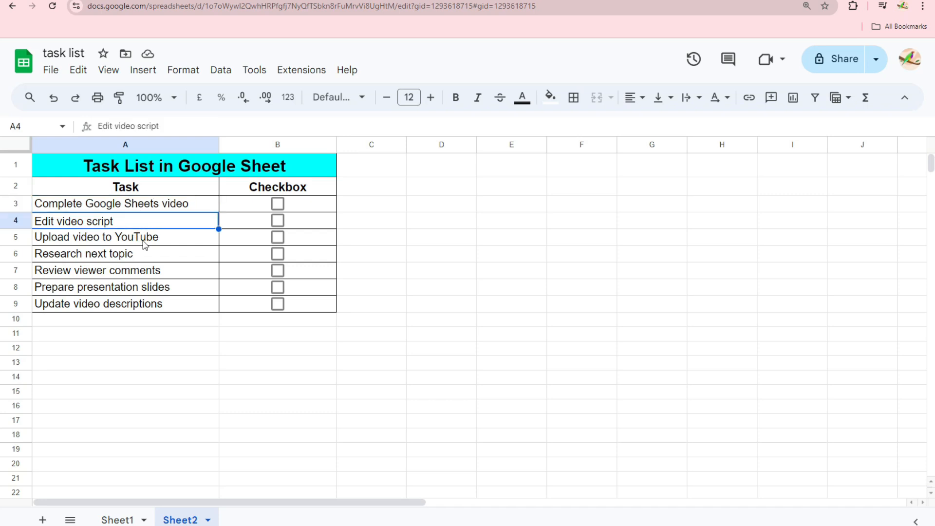
left_click(145, 244)
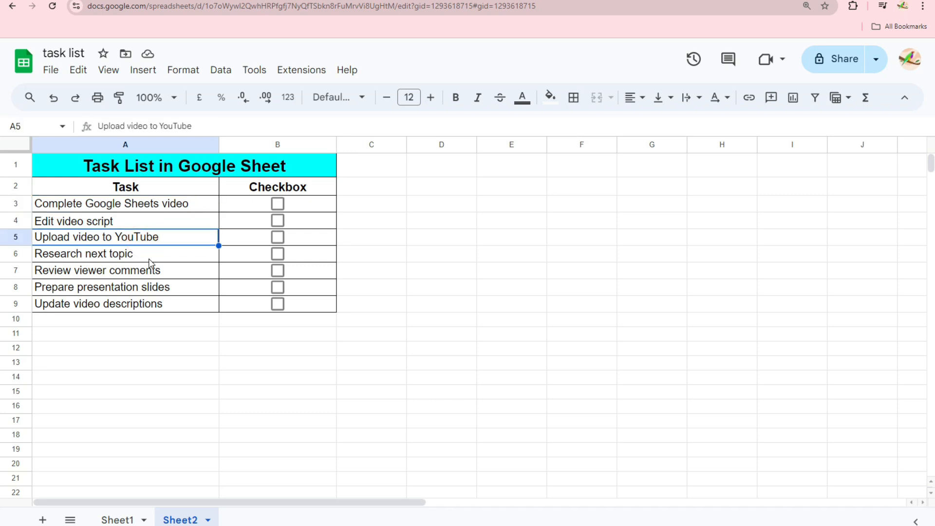
left_click(154, 257)
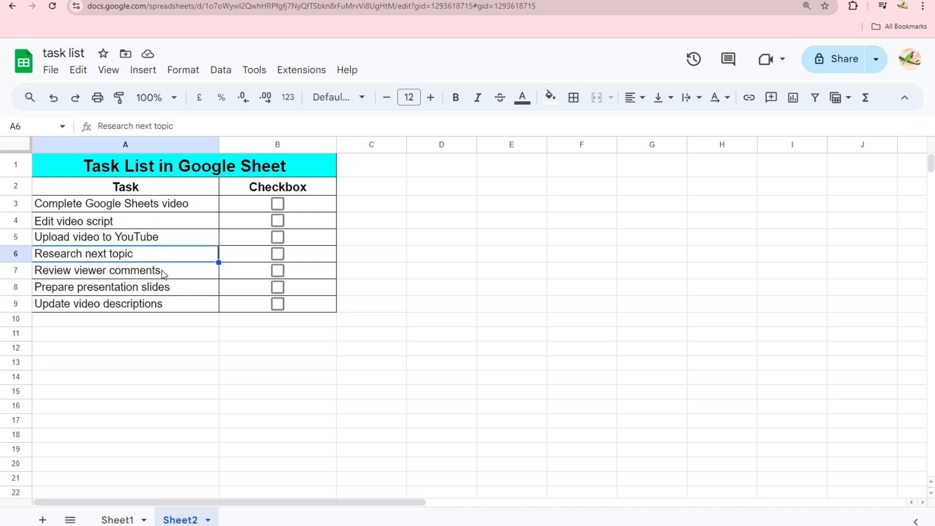
left_click(165, 271)
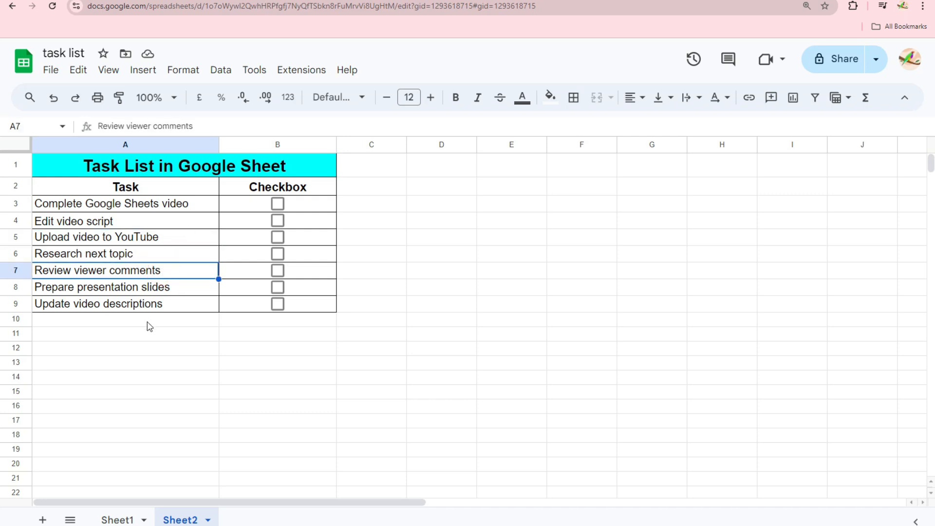
left_click(139, 289)
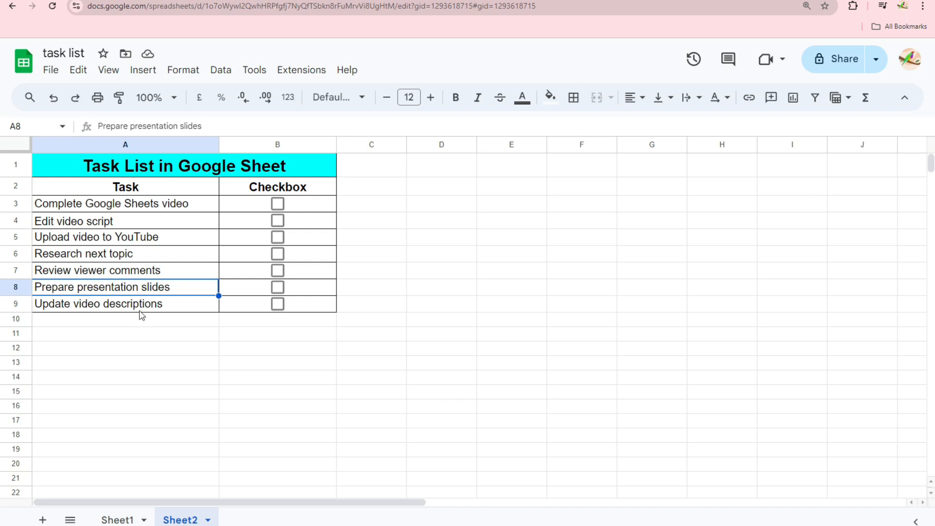
left_click(139, 307)
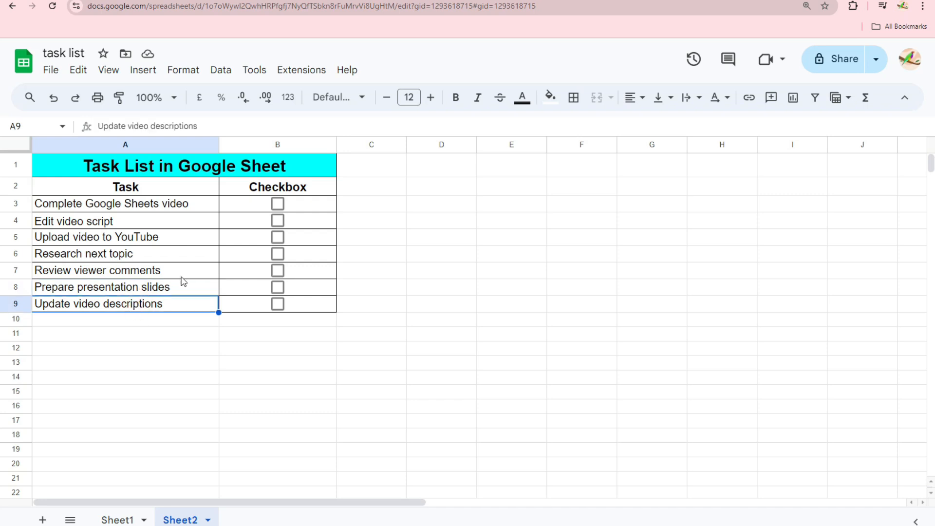
left_click(261, 188)
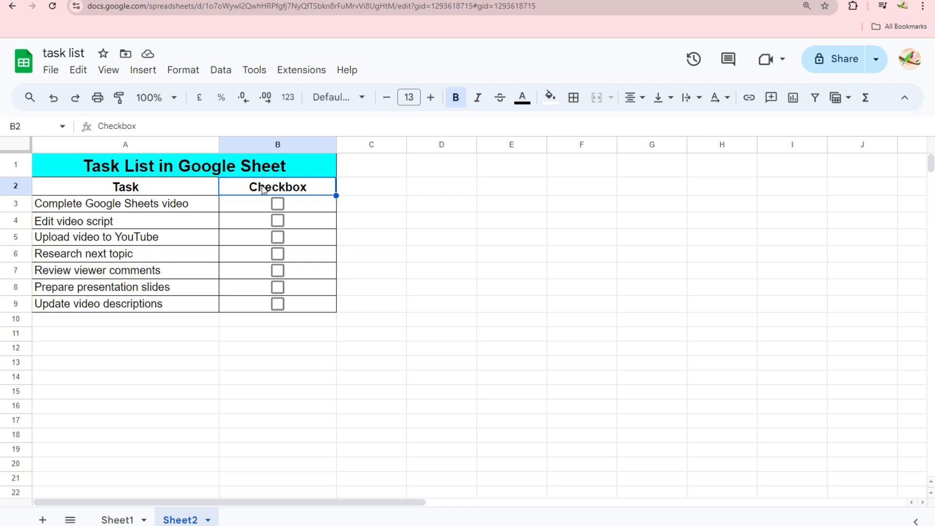
left_click(176, 208)
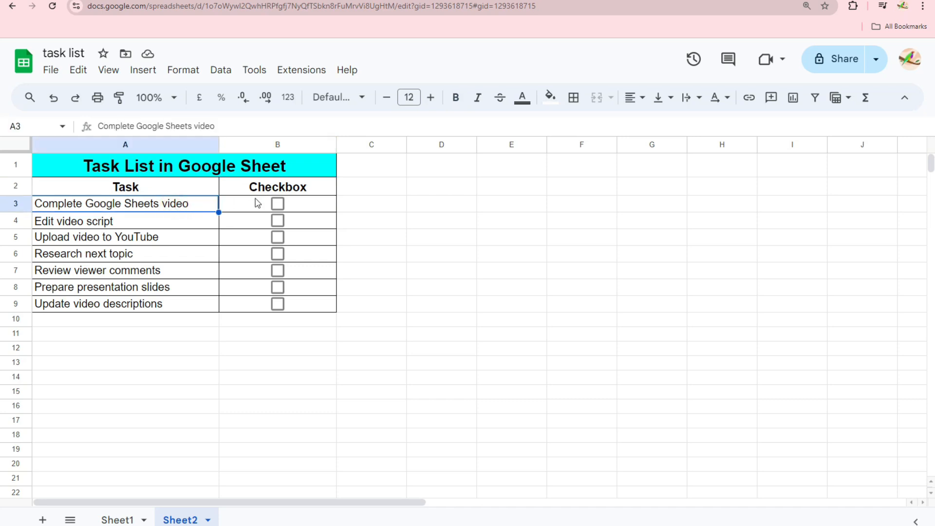
left_click(275, 204)
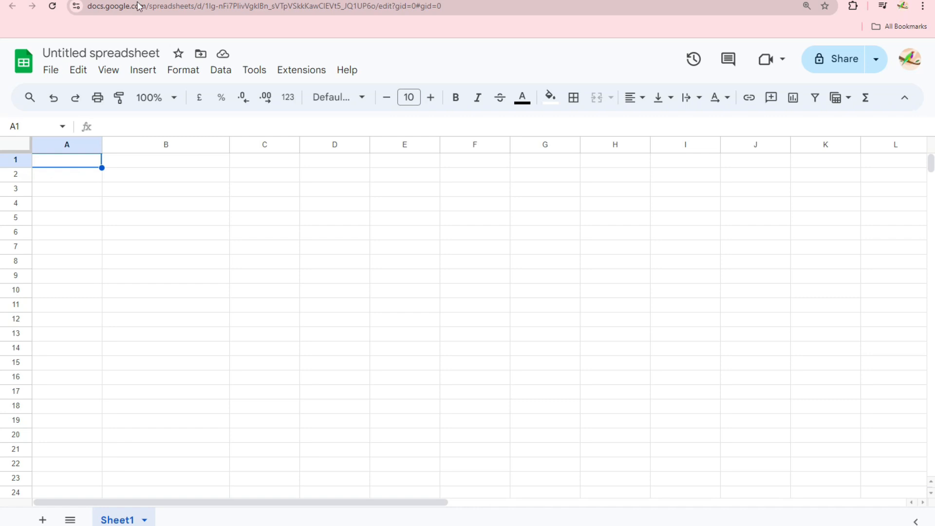
Rename the untitled spreadsheet as "Task List".
left_click(68, 54)
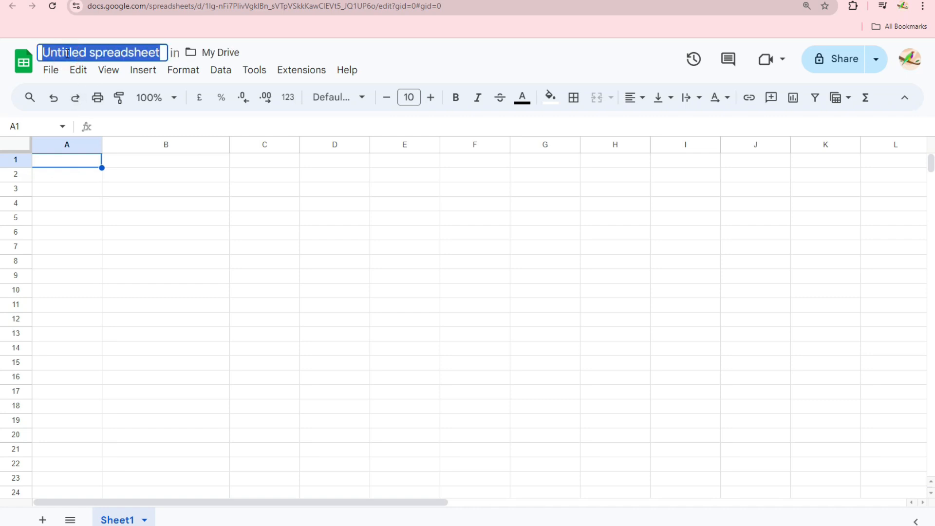
type("Task")
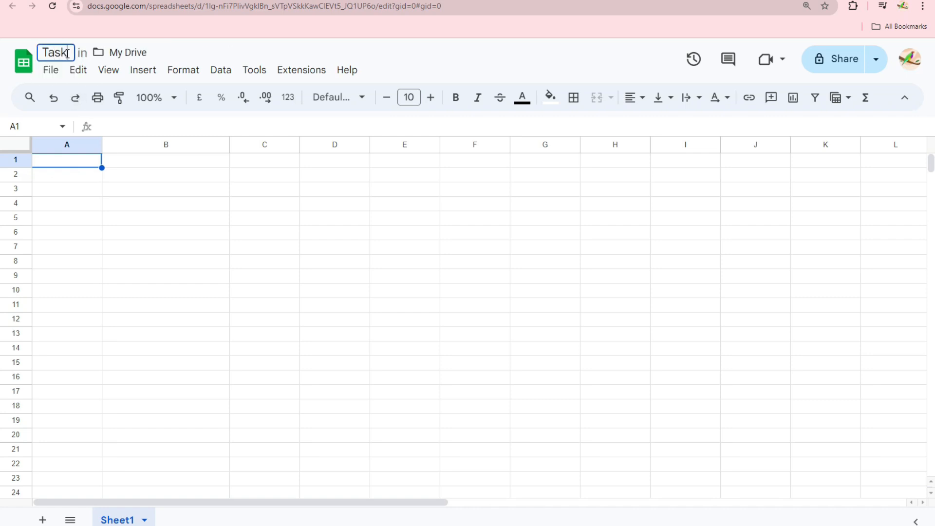
type("List")
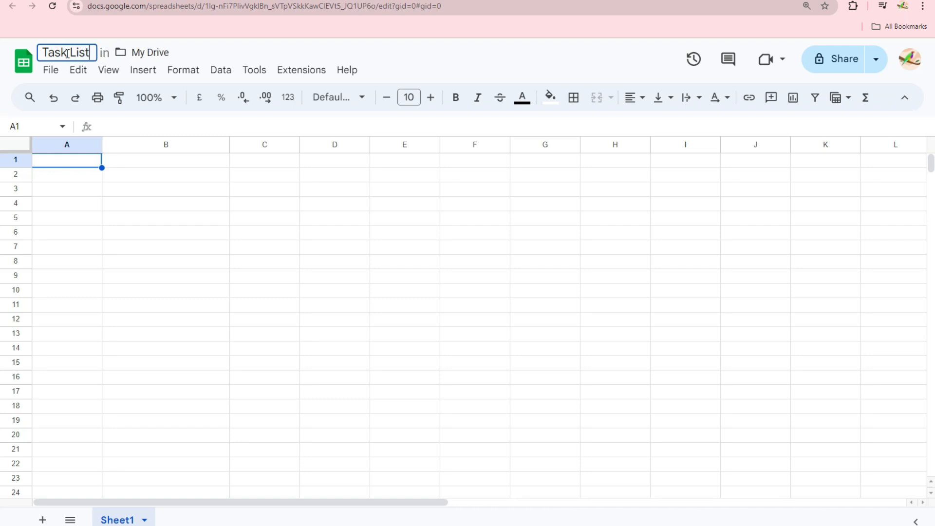
left_click(142, 173)
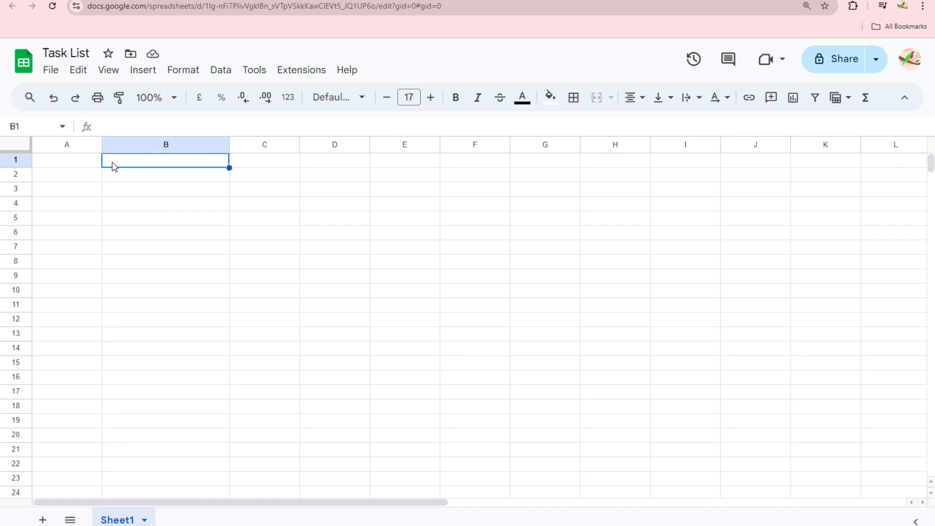
Merge cells A1:C1 and enter the title "Task List" in the merged cell.
left_click_drag(69, 161, 260, 163)
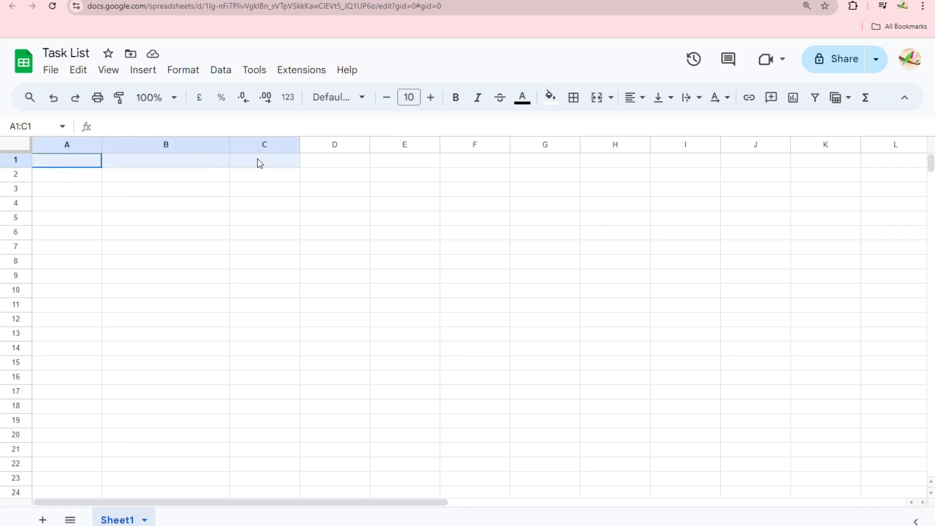
left_click(596, 97)
left_click(82, 159)
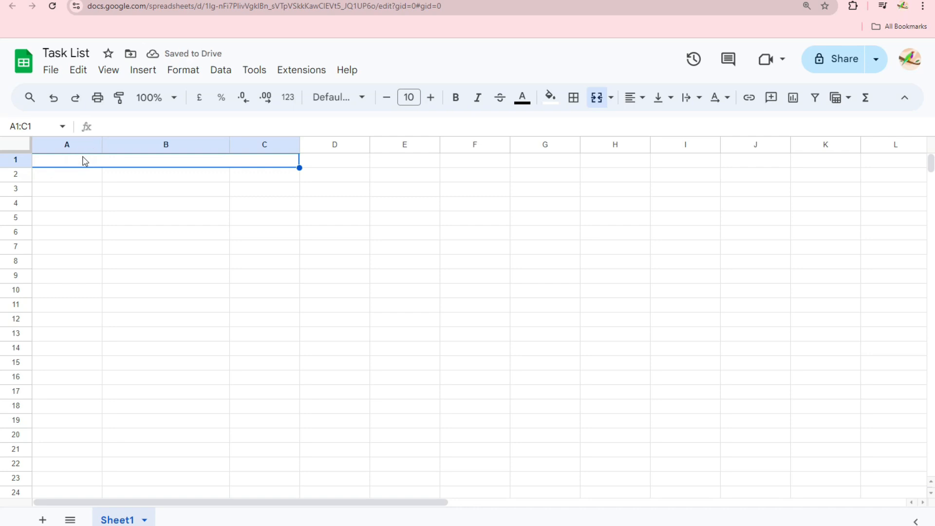
type("Tas")
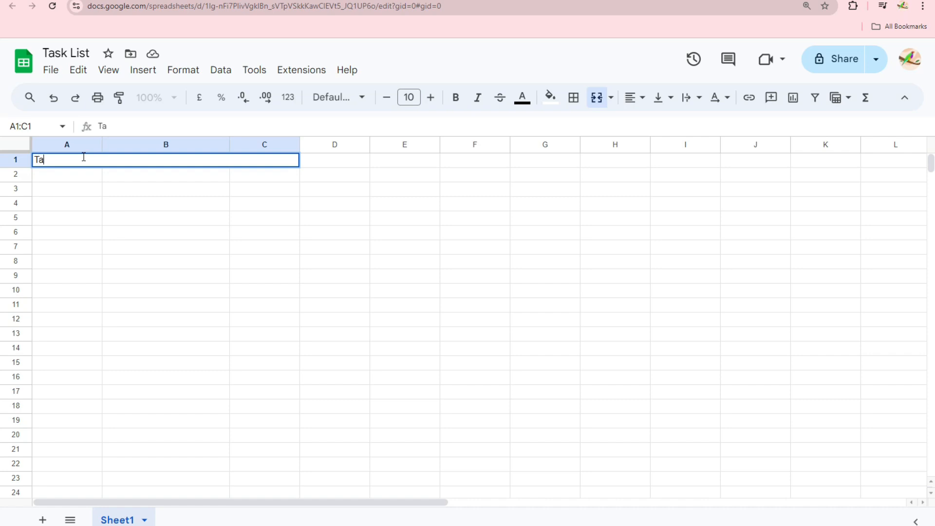
type("k List")
left_click(83, 174)
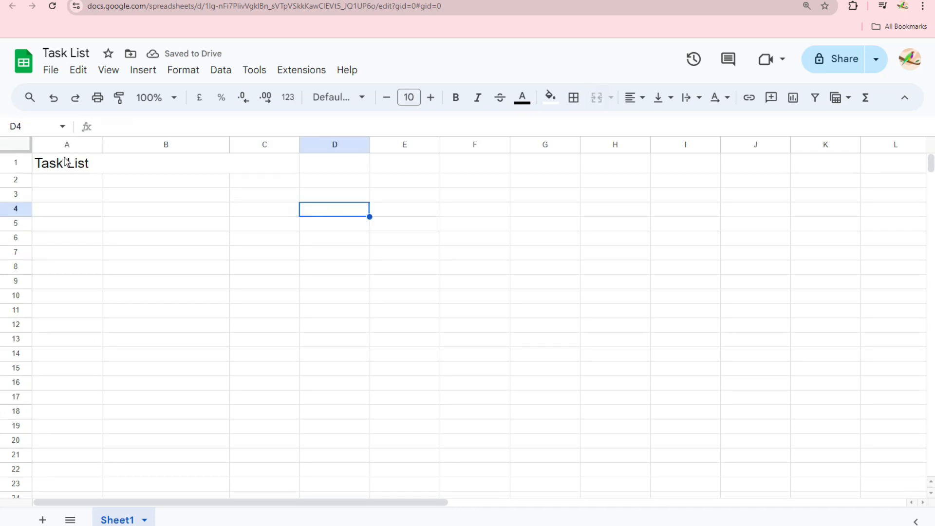
Center the "Task List" title horizontally in A1:C1 and make it bold.
left_click_drag(103, 163, 239, 166)
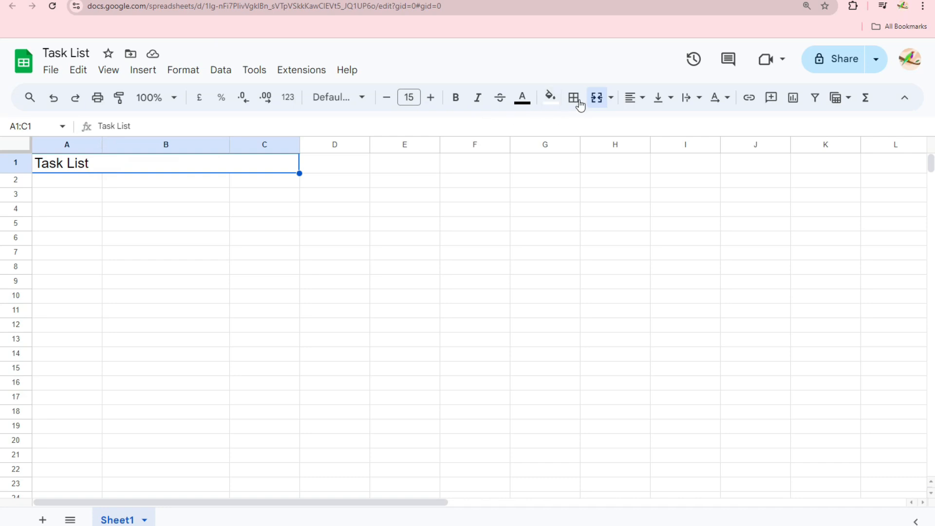
left_click(642, 98)
left_click(658, 123)
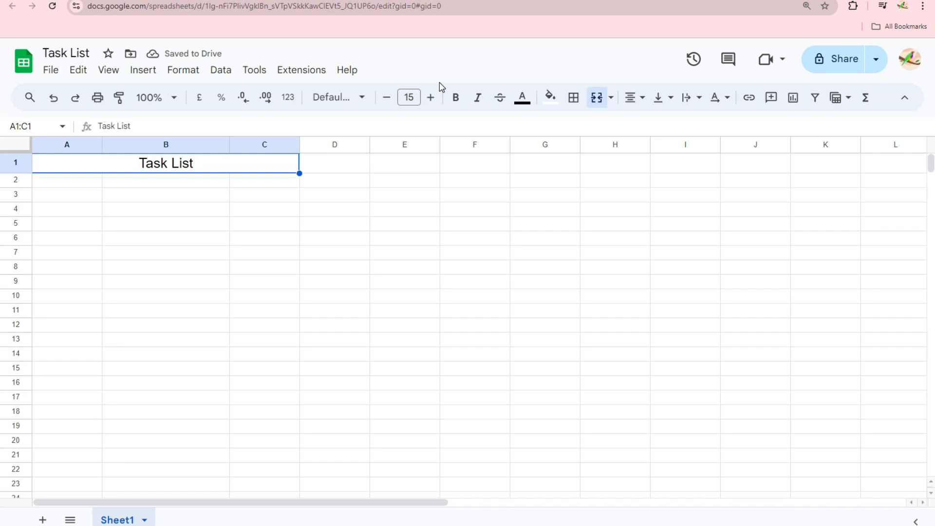
left_click(455, 97)
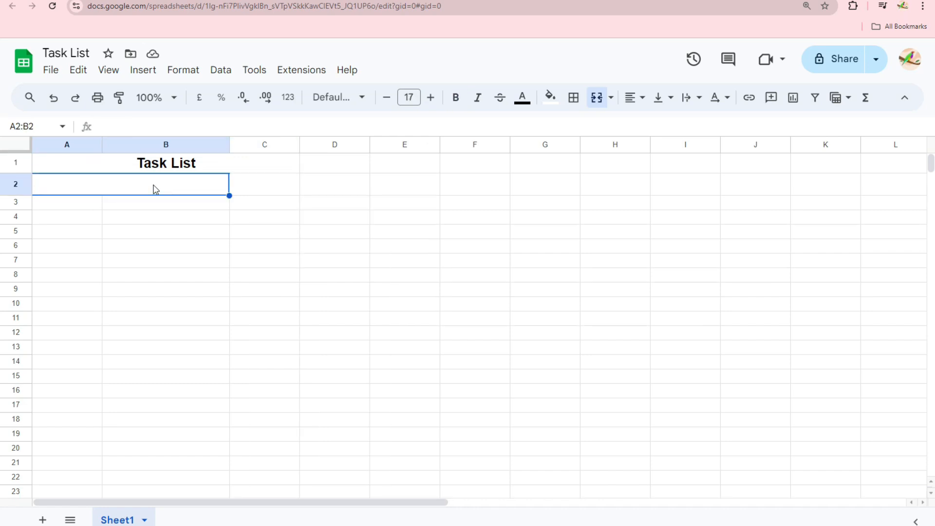
Enter the column headers "Task" in the merged cell A2:B2 and "Status" in C2.
type("Task")
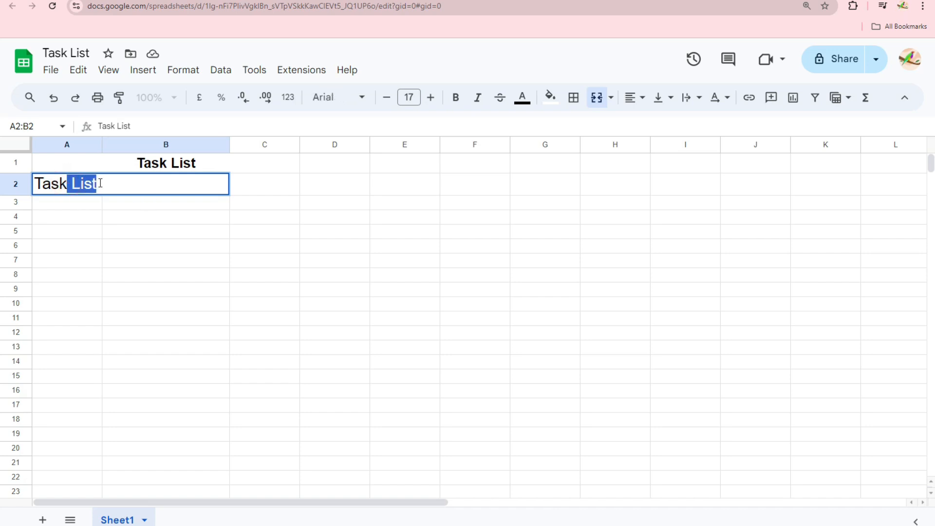
left_click(107, 203)
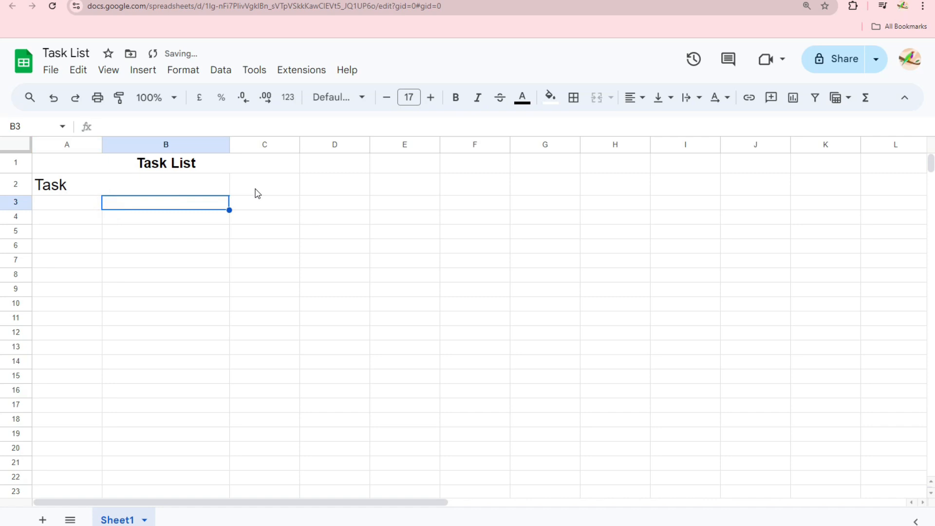
left_click(257, 193)
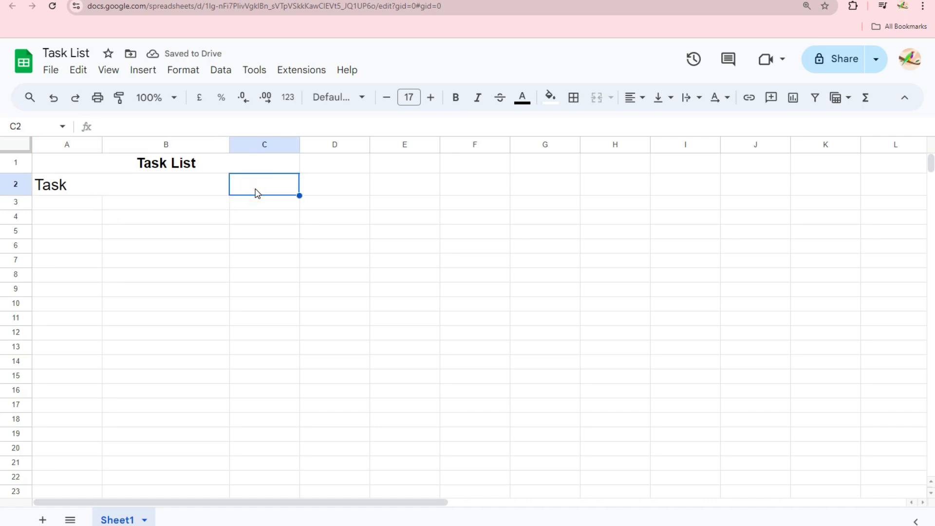
type("St")
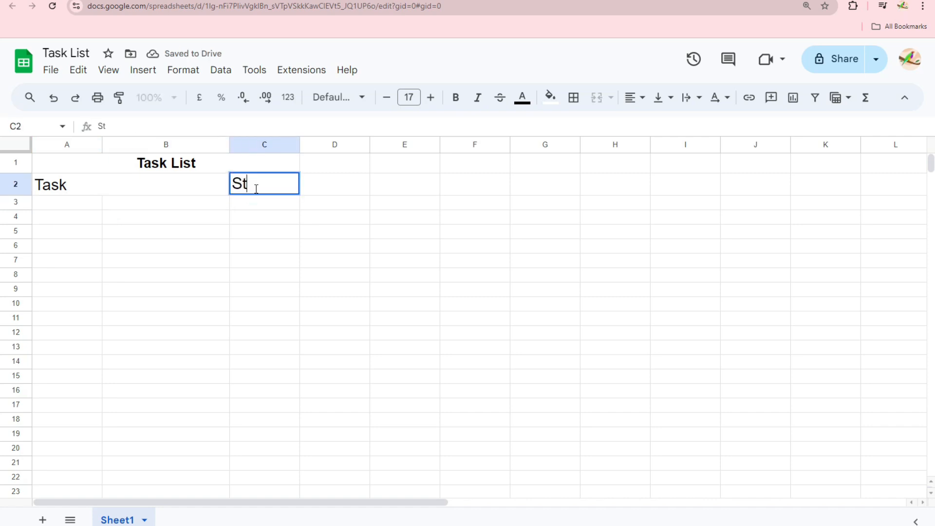
type("atus")
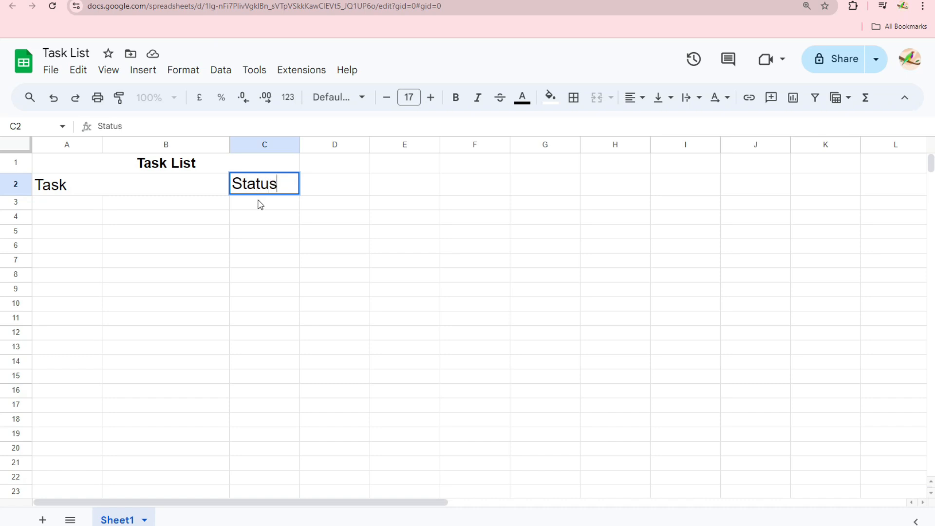
left_click(256, 201)
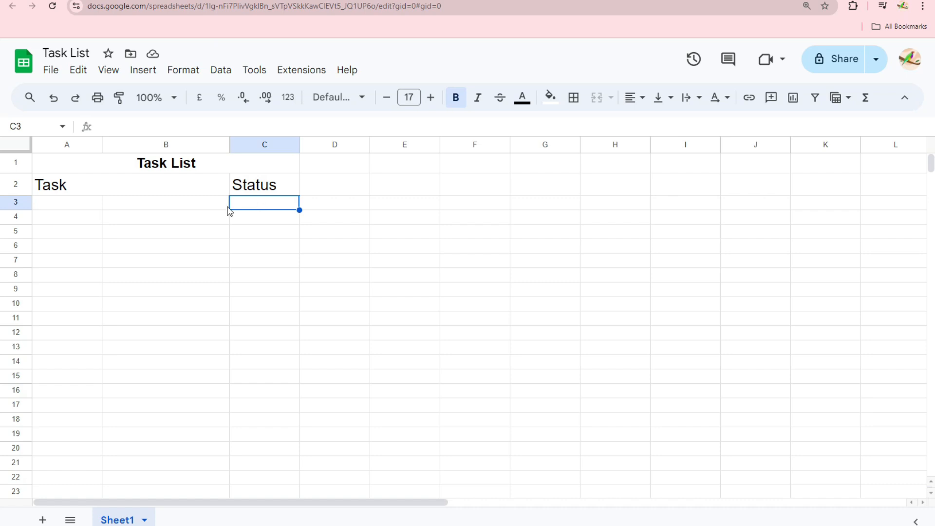
Copy the merged formatting of the "Task" header cell onto A3:B6 with Paint format.
left_click(84, 203)
left_click(99, 188)
left_click(119, 96)
mouse_move(73, 203)
left_mouse_down()
mouse_move(123, 241)
mouse_move(195, 245)
left_mouse_up()
Enter "Design thumbnail" as the first task in the merged cell A3:B3.
left_click(66, 202)
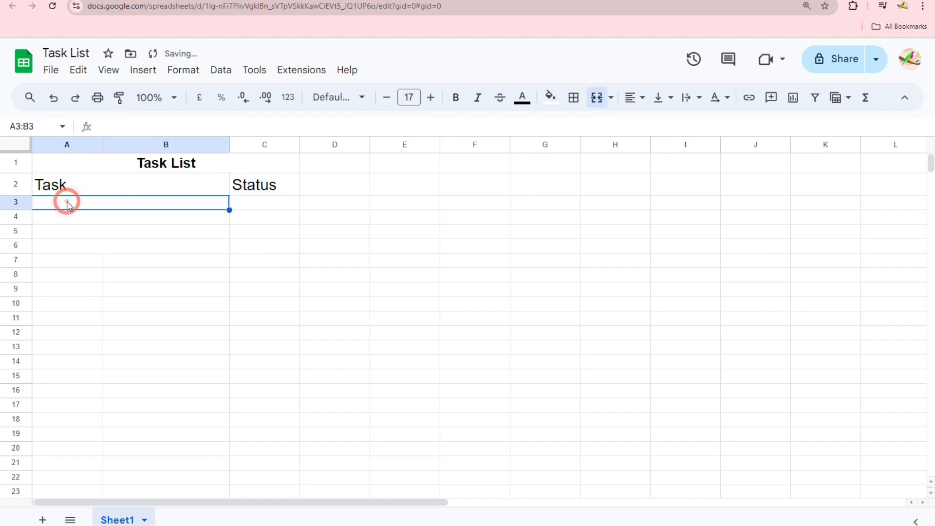
type("DEsign")
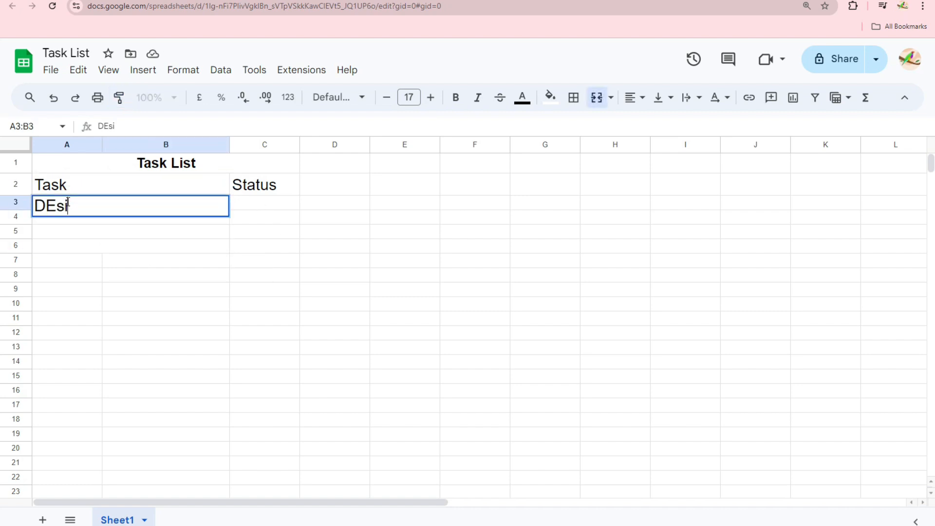
key("BackSpace")
key("BackSpace")
key("BackSpace")
key("BackSpace")
key("BackSpace")
key("BackSpace")
type("De")
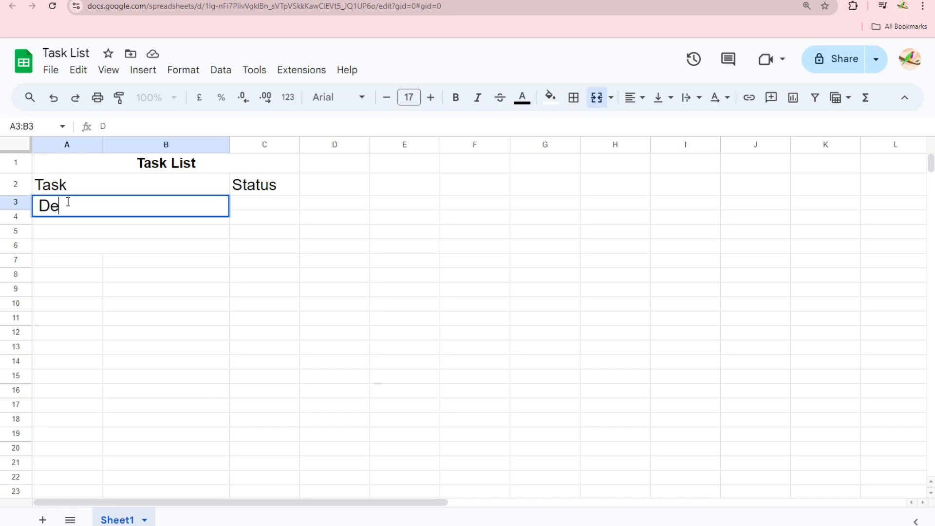
type("sign thumbnail")
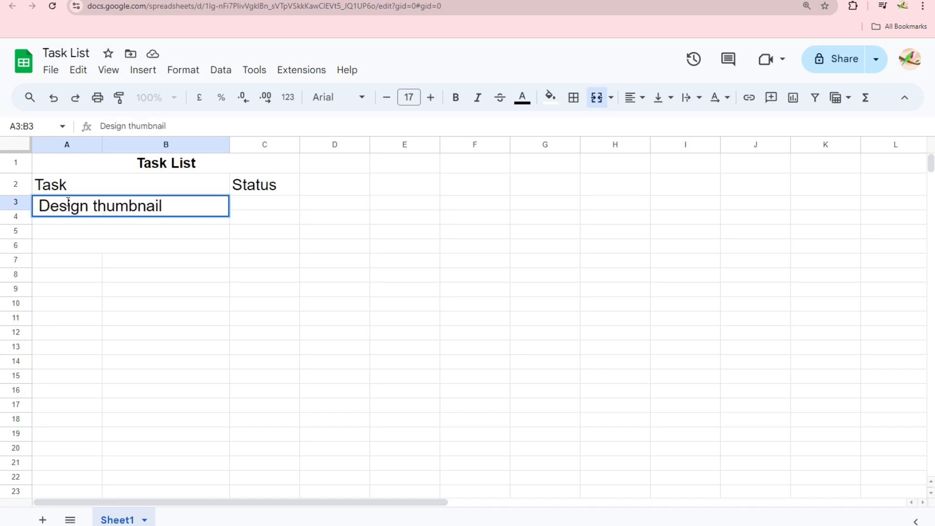
key("Return")
Enter "Search Video On secial media" as the second task in the merged cell A4:B4.
type("Search V")
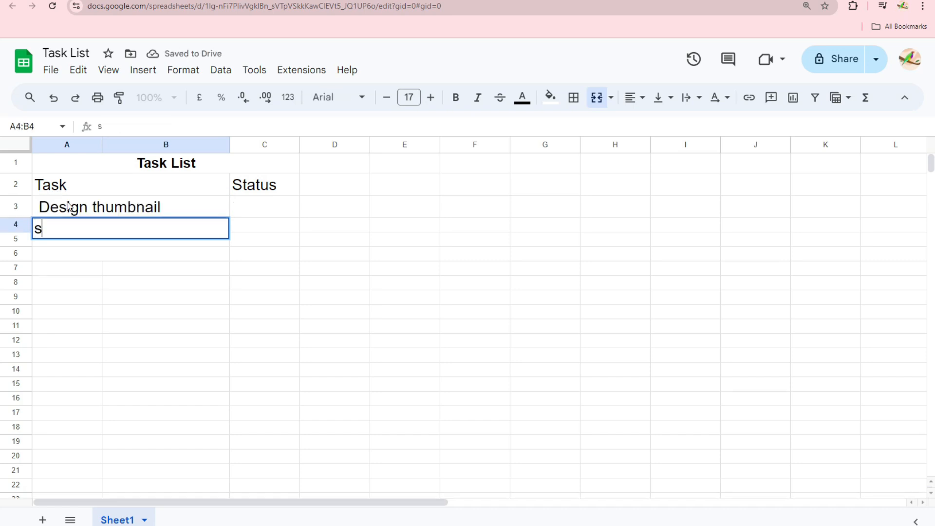
type("ideo ")
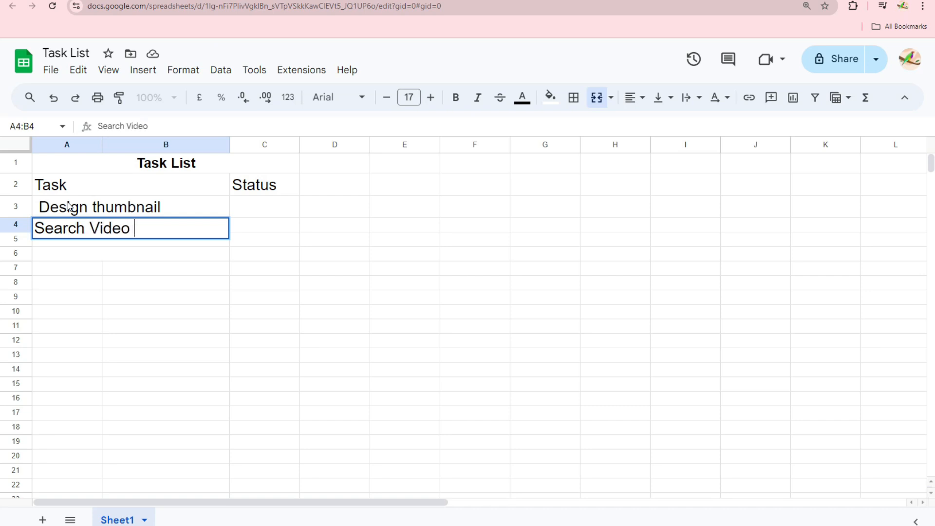
type("On secial media")
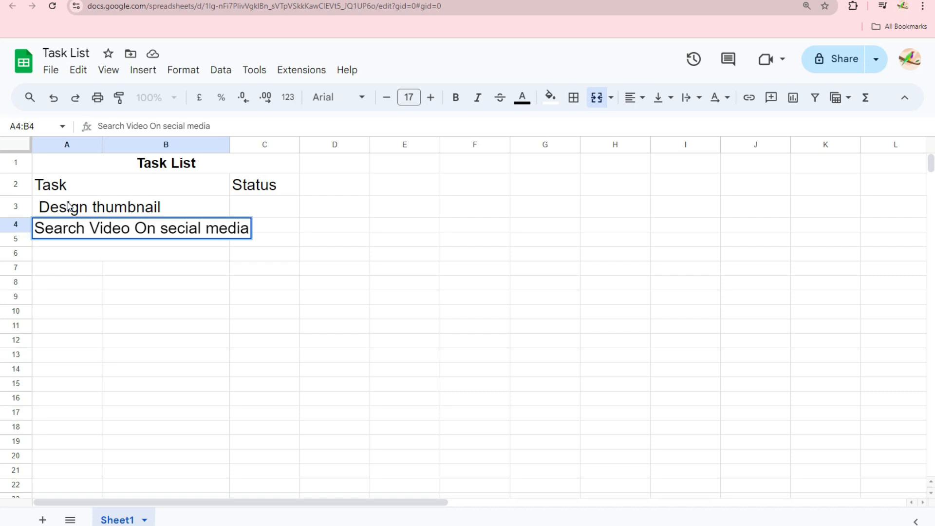
key("Return")
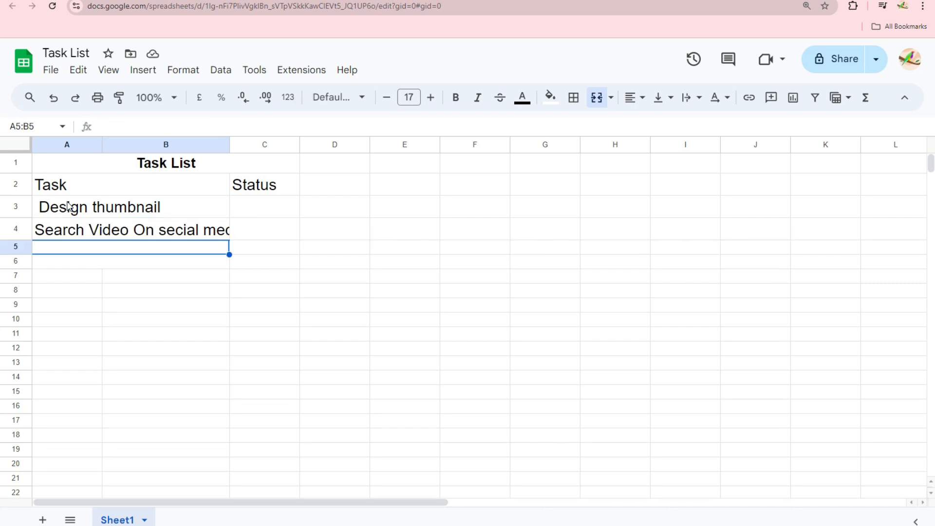
Enter the tasks "Review channel performance" in A5:B5 and "Plan content schedule" in A6:B6, and widen column B to fit the task texts.
type("Review channel performance")
key("Return")
type("Plan content schedule")
key("Return")
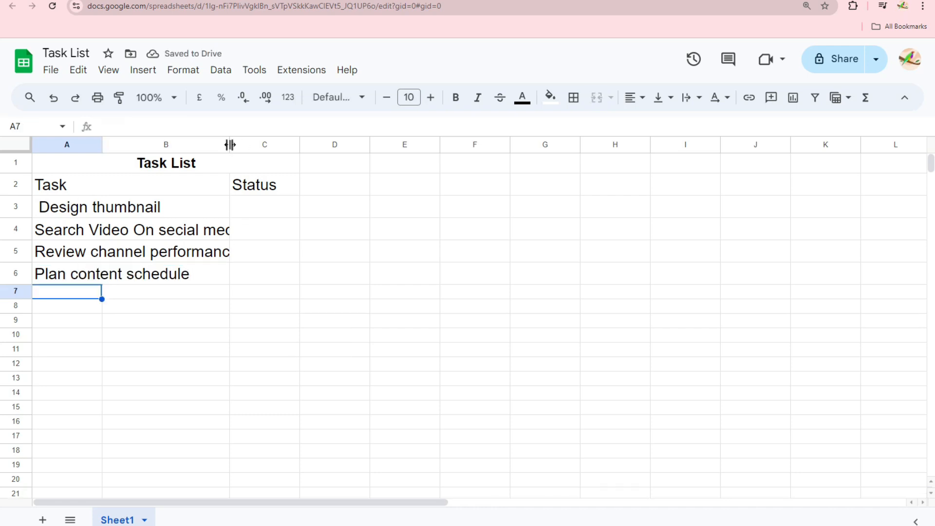
left_click_drag(230, 145, 260, 145)
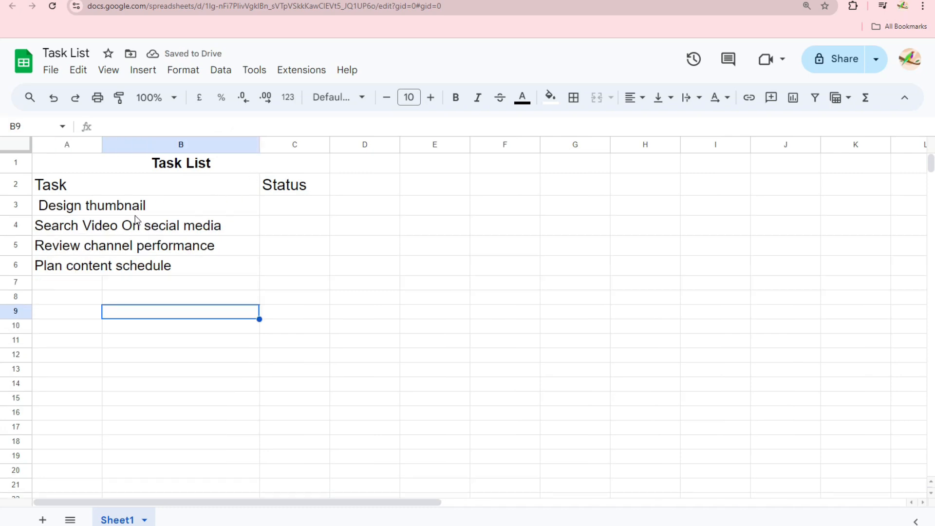
Insert a tick box in C3 and fill it down to C6 so that every task has one.
left_click_drag(127, 205, 141, 265)
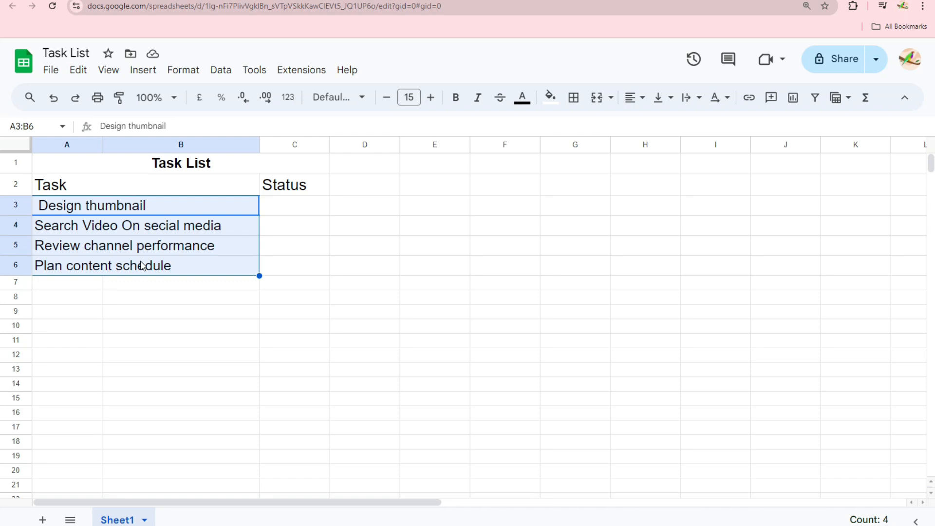
left_click(287, 210)
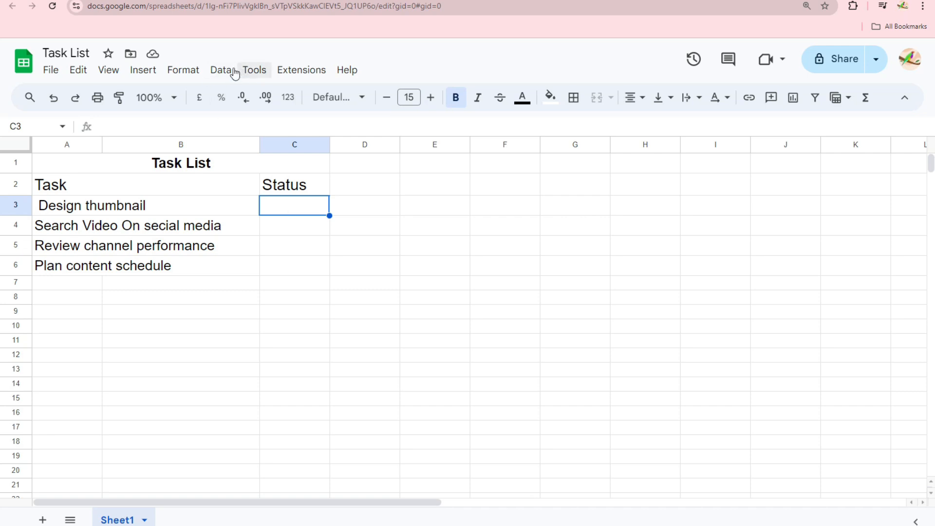
left_click(143, 71)
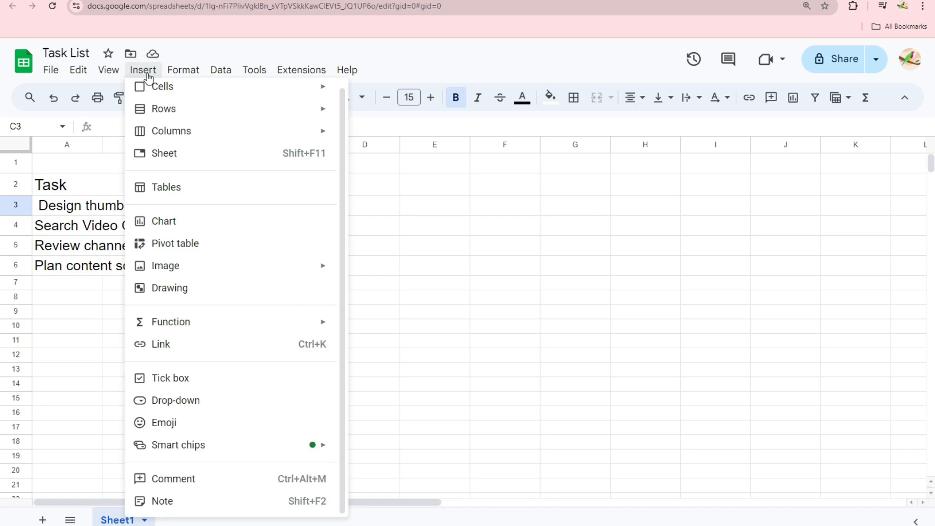
left_click(218, 377)
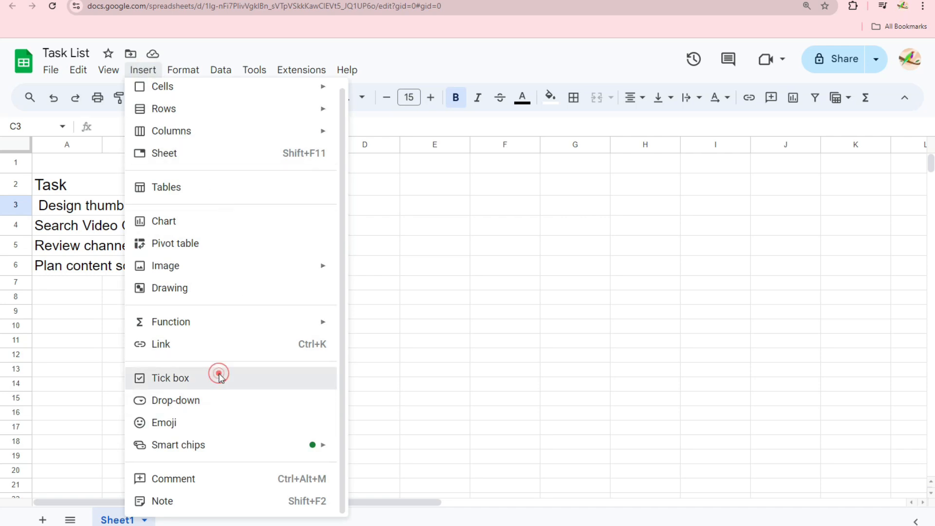
left_click_drag(330, 216, 323, 267)
left_click(364, 246)
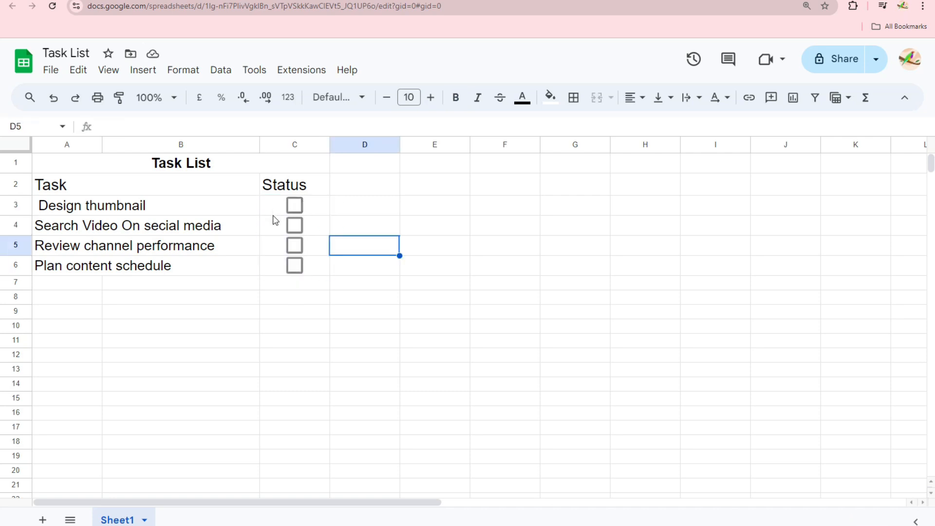
Try out the new tick box in C3 by ticking it and clearing it again.
left_click(294, 205)
left_click(294, 265, "shift")
left_click(339, 232)
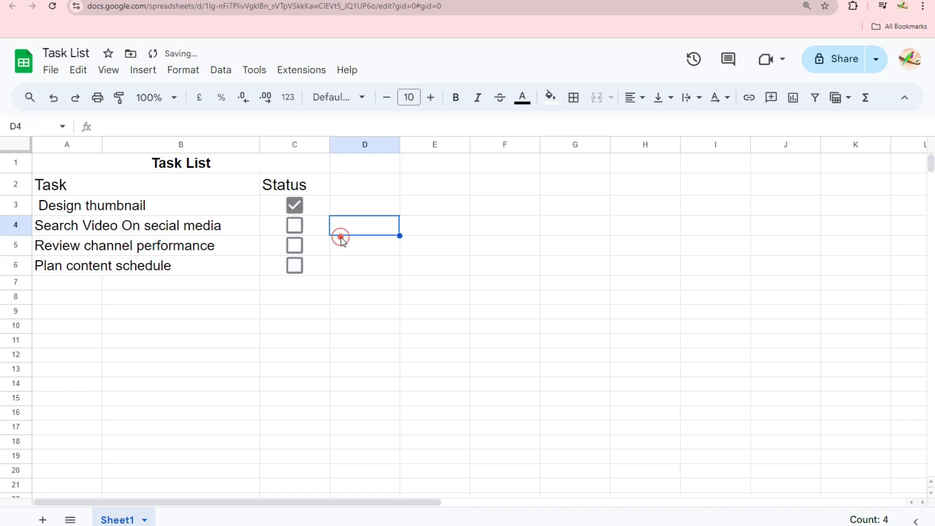
left_click(306, 208)
left_click(300, 207)
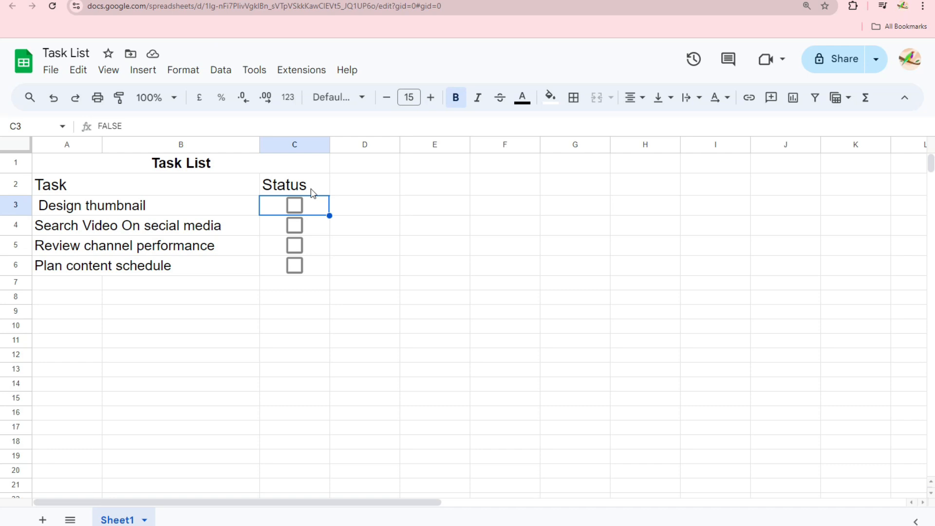
Make the "Task" and "Status" headers in A2:C2 bold and apply all borders to A1:C6.
left_click_drag(198, 187, 292, 185)
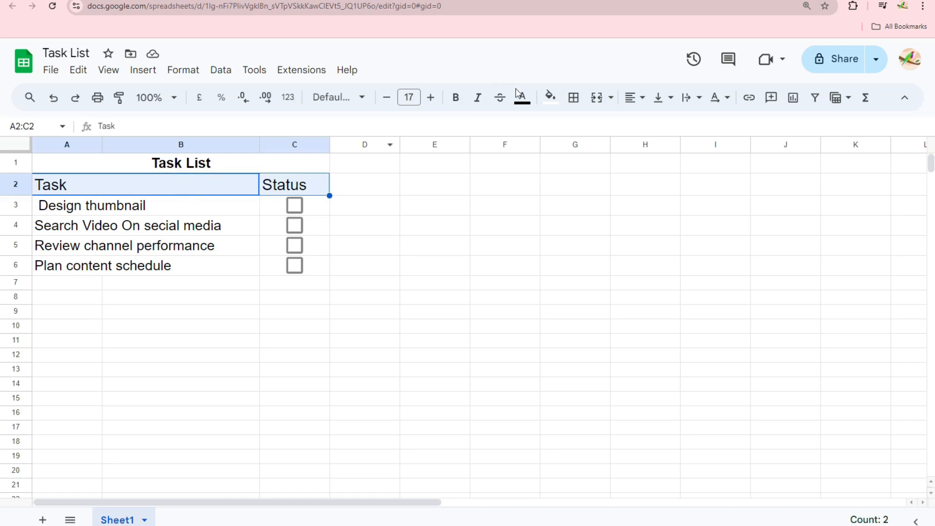
left_click(456, 98)
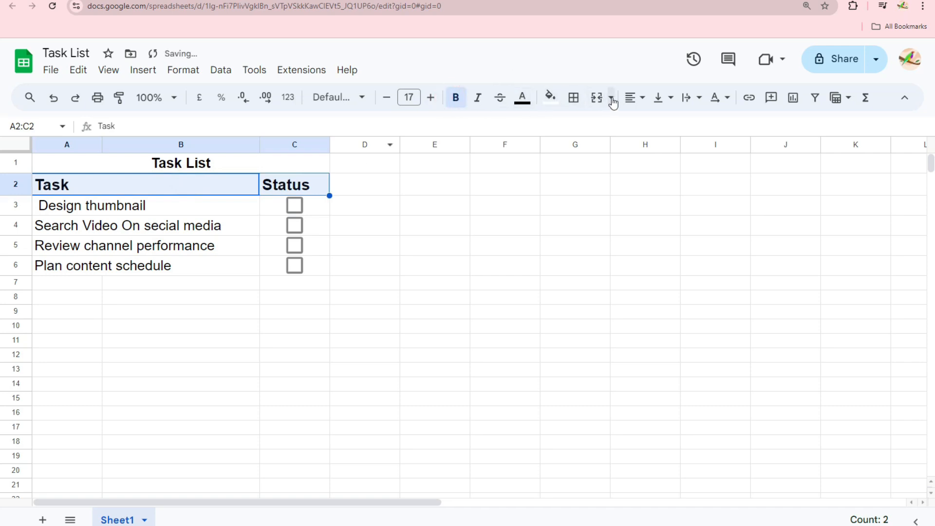
left_click_drag(108, 165, 284, 274)
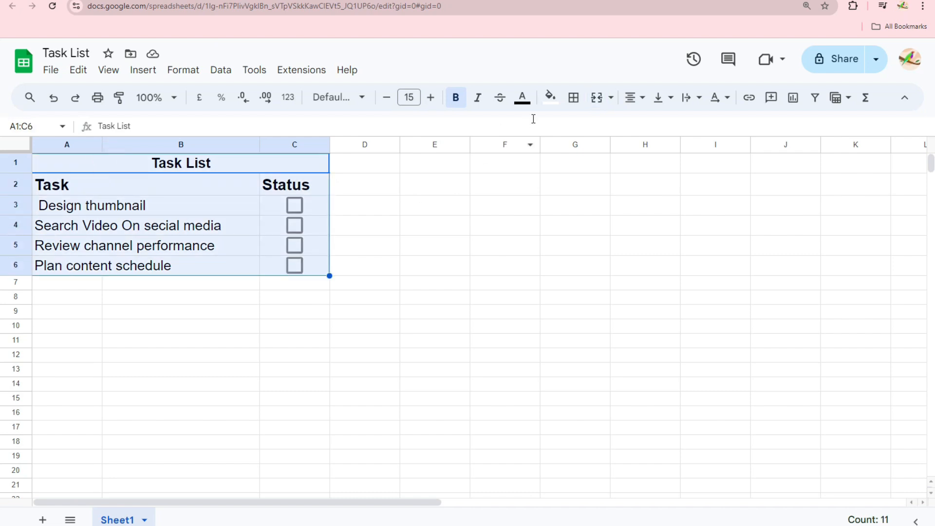
left_click(573, 97)
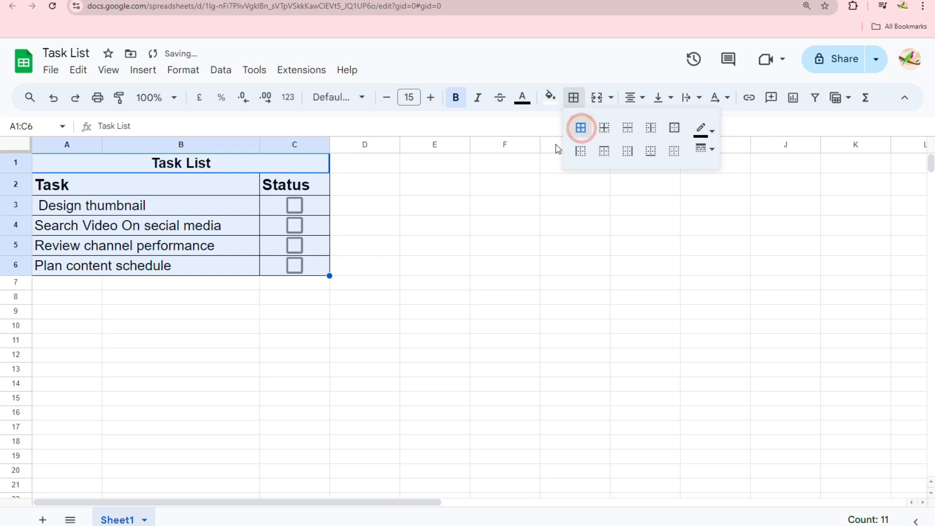
left_click(258, 302)
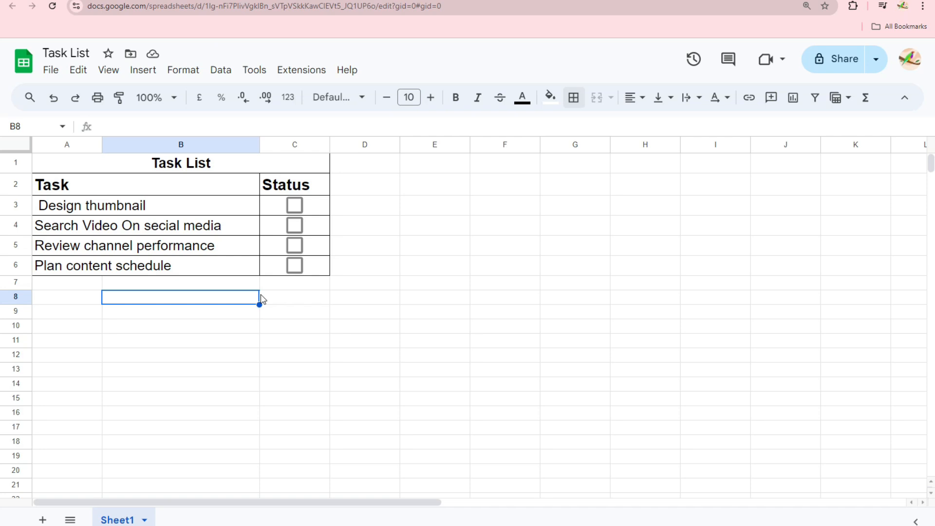
Tick the "Design thumbnail" task as a trial and untick it again.
left_click(294, 206)
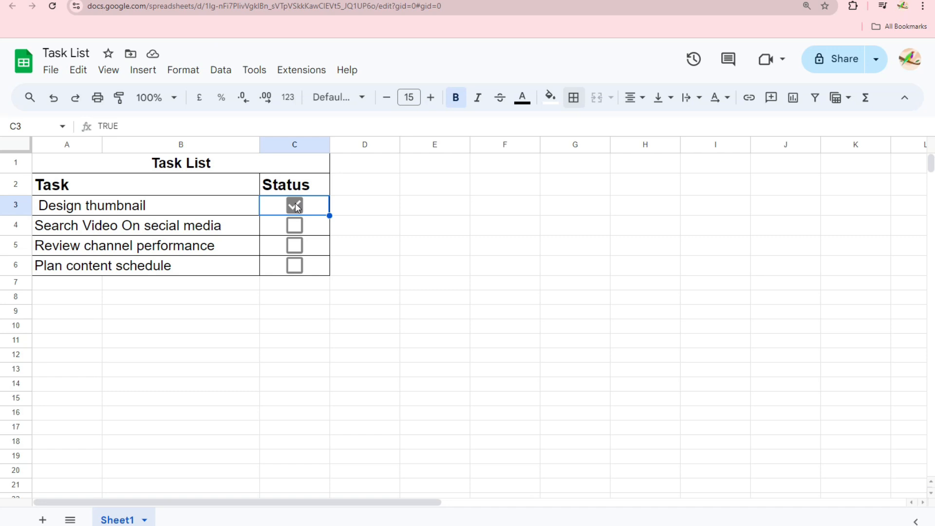
left_click(241, 213)
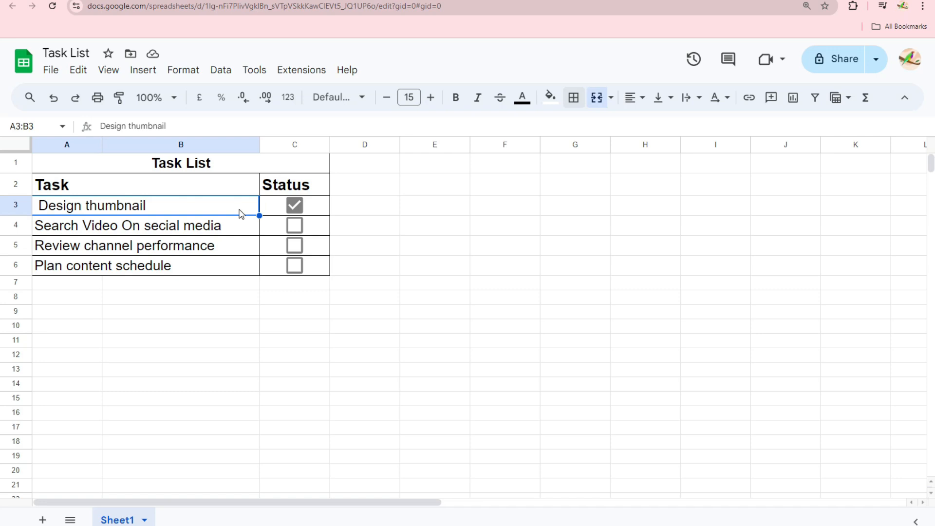
left_click(291, 206)
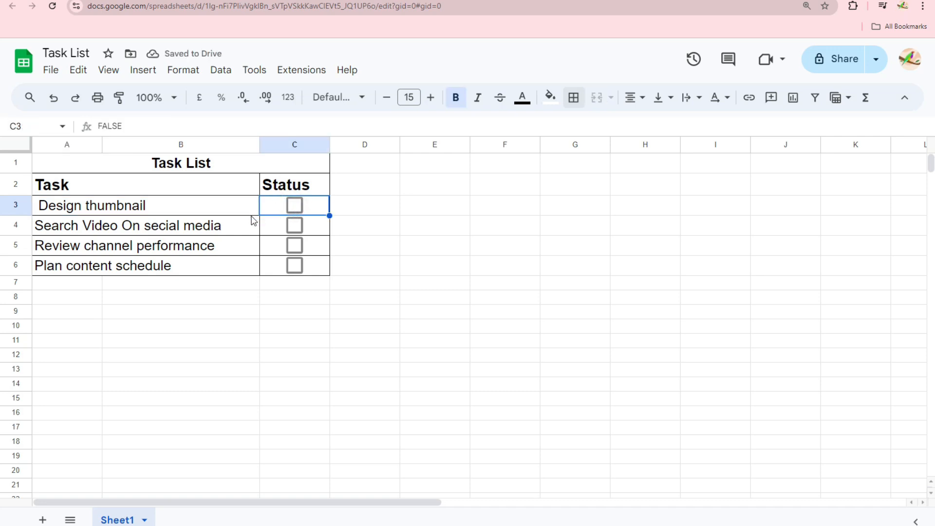
Create a conditional formatting rule for the tasks in A3:B6 with the custom formula =$C3=True.
left_click_drag(190, 207, 203, 272)
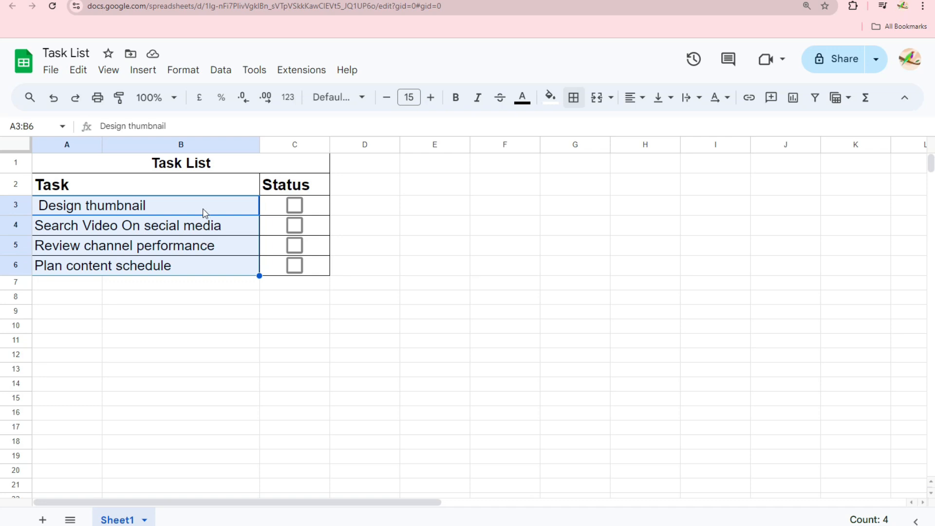
left_click(188, 73)
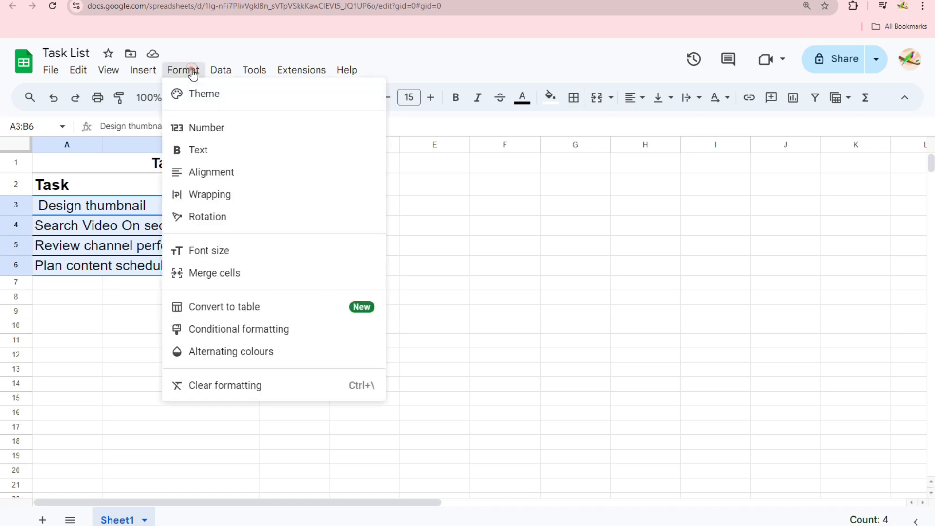
left_click(250, 330)
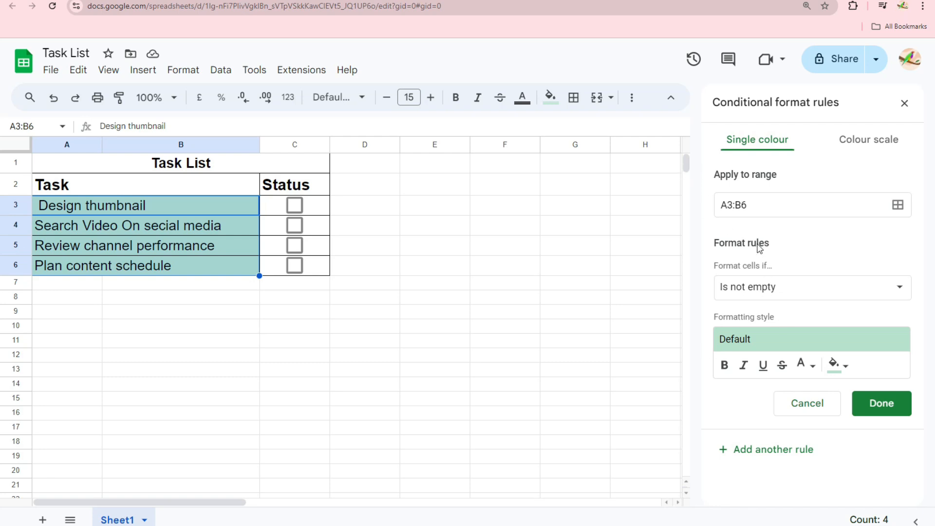
left_click(764, 287)
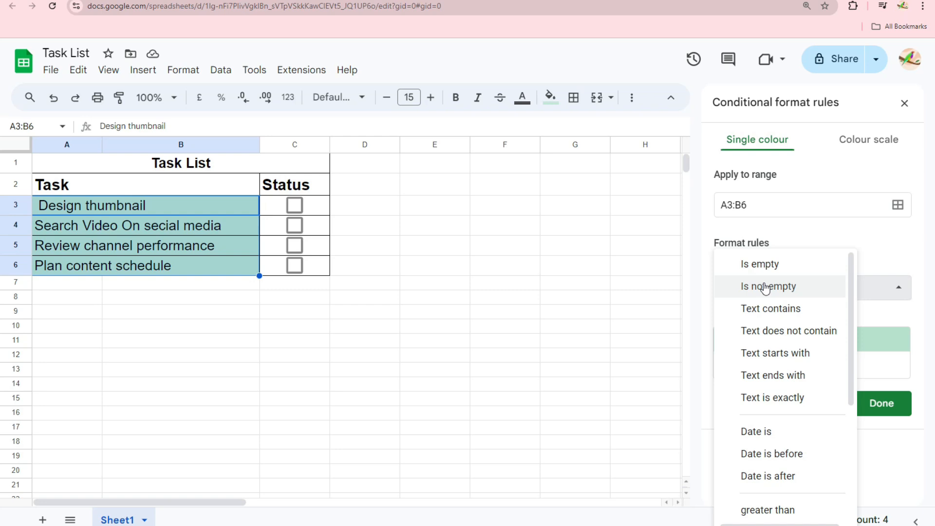
scroll(774, 351, "down", 4)
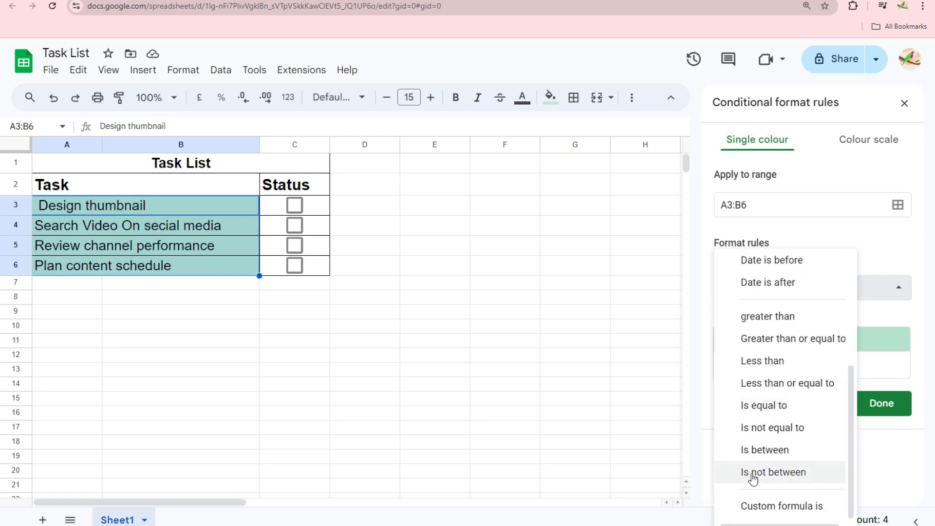
left_click(758, 506)
left_click(735, 318)
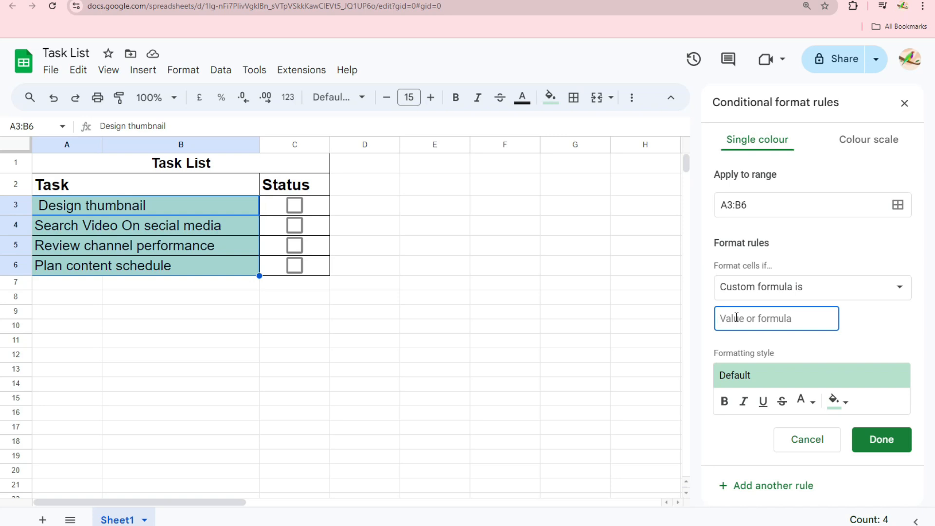
type("=")
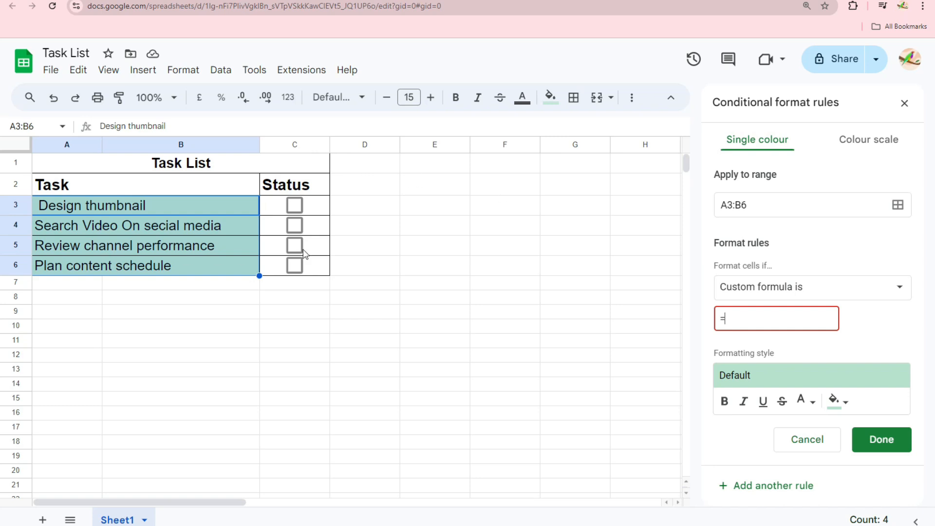
type("$C3=Tr")
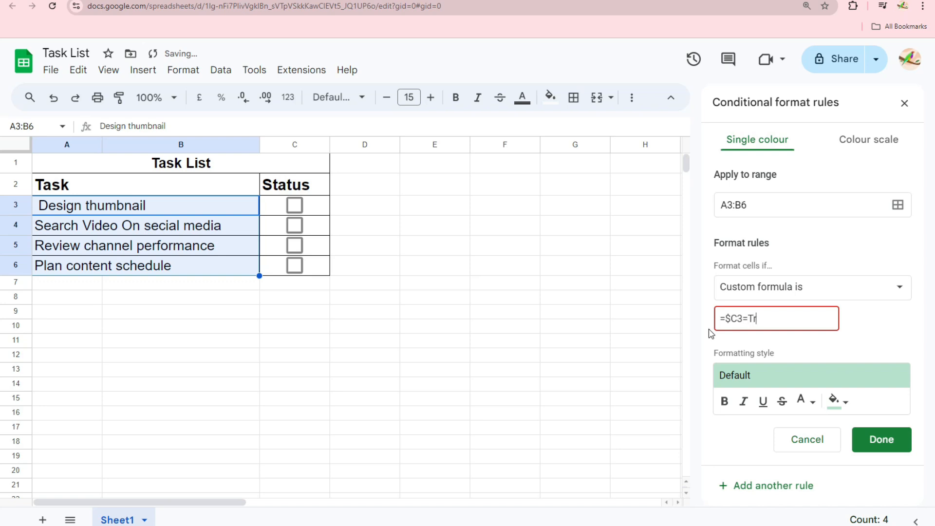
type("ue")
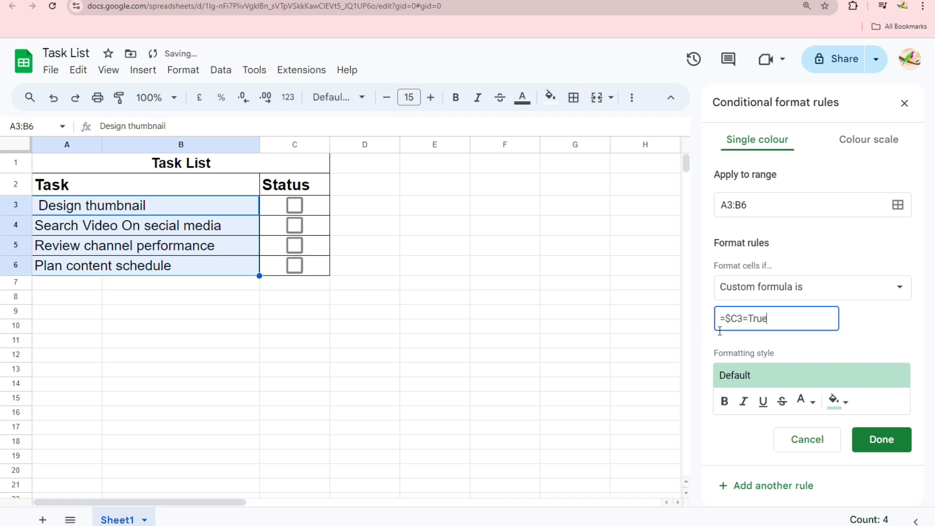
Give the rule's formatting style a green fill and strikethrough text, and save the rule.
left_click(847, 401)
left_click(775, 334)
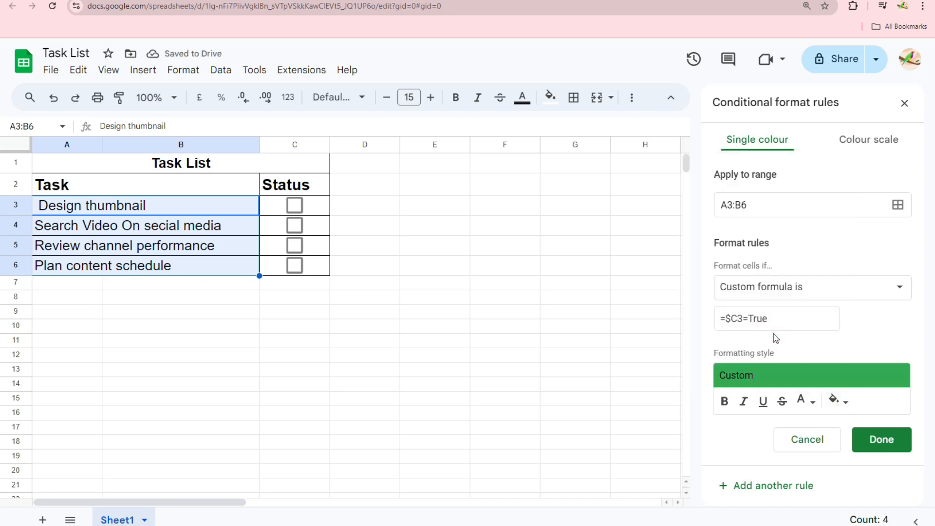
left_click(782, 402)
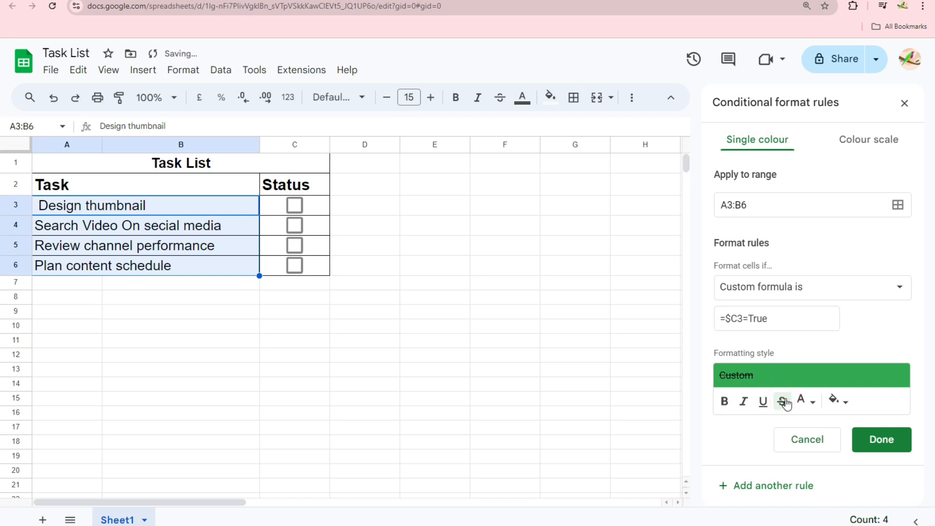
left_click(876, 441)
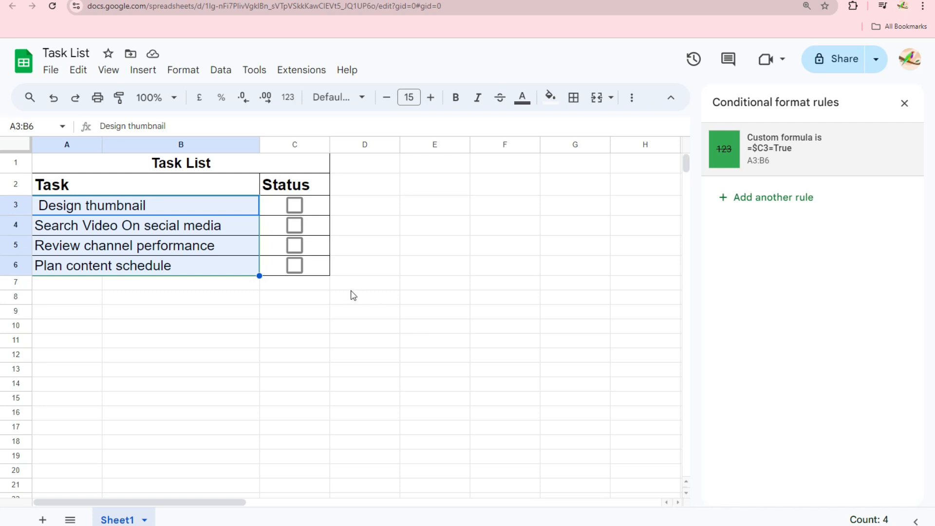
Tick the status boxes of "Design thumbnail" and "Search Video On secial media" to test the conditional formatting.
left_click(297, 207)
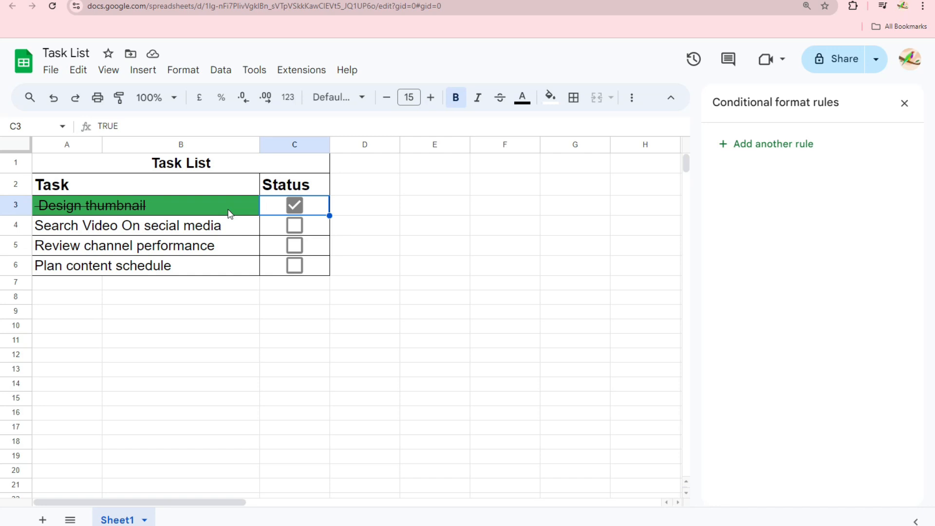
left_click(294, 225)
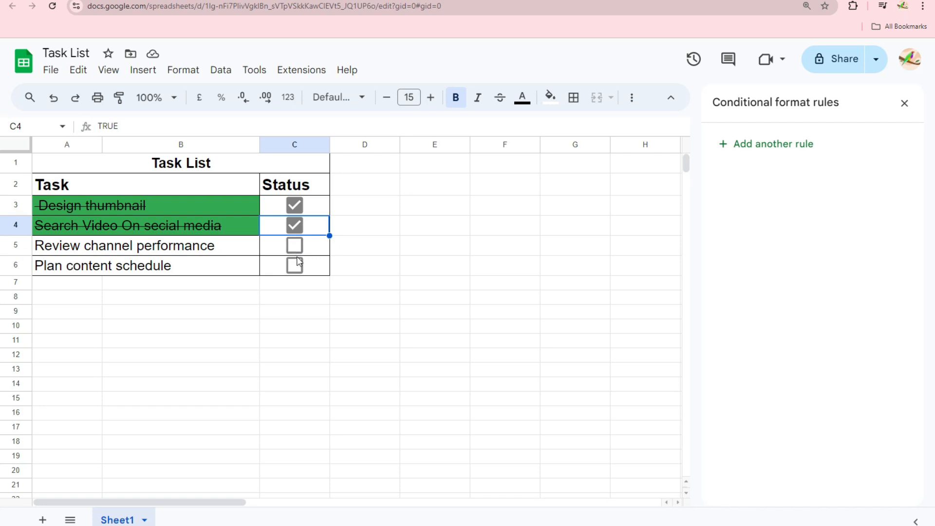
left_click(316, 252)
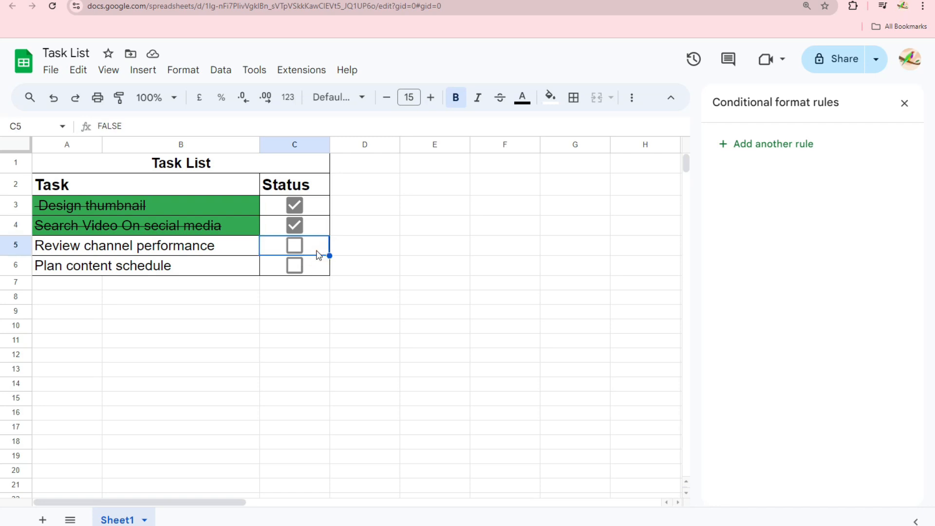